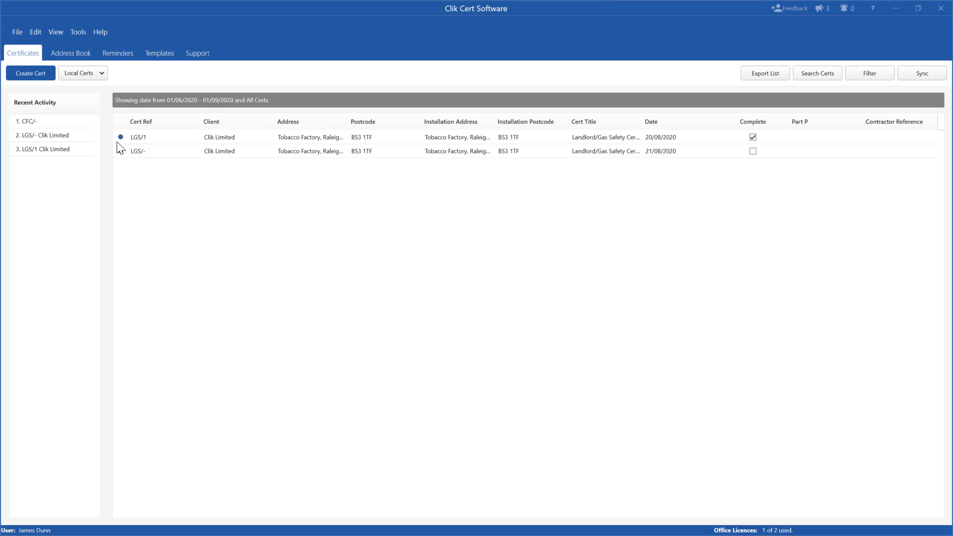
# Step: Mark the Central Heating Commissioning Certificate as a favourite and create a new Landlord/Gas Safety Certificate
pyautogui.click(26, 74)
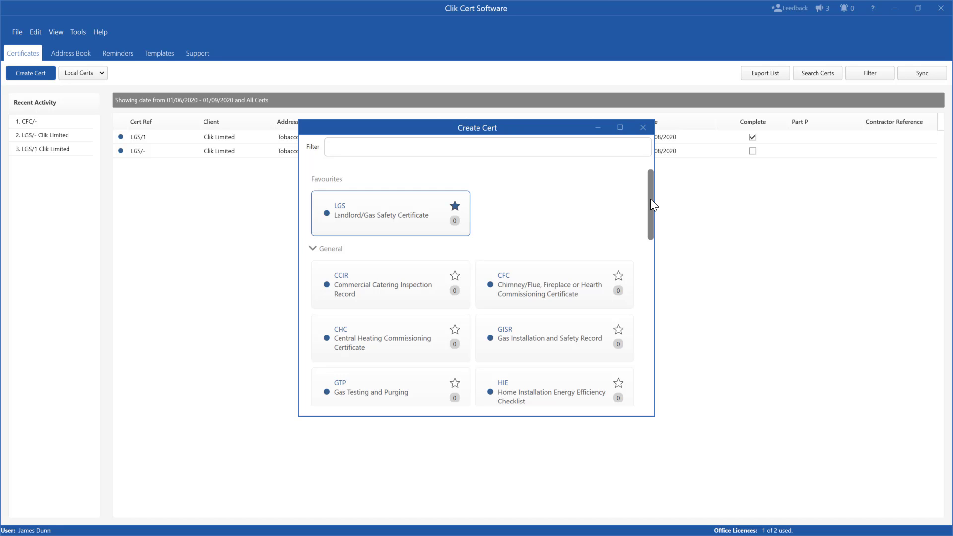
pyautogui.click(455, 330)
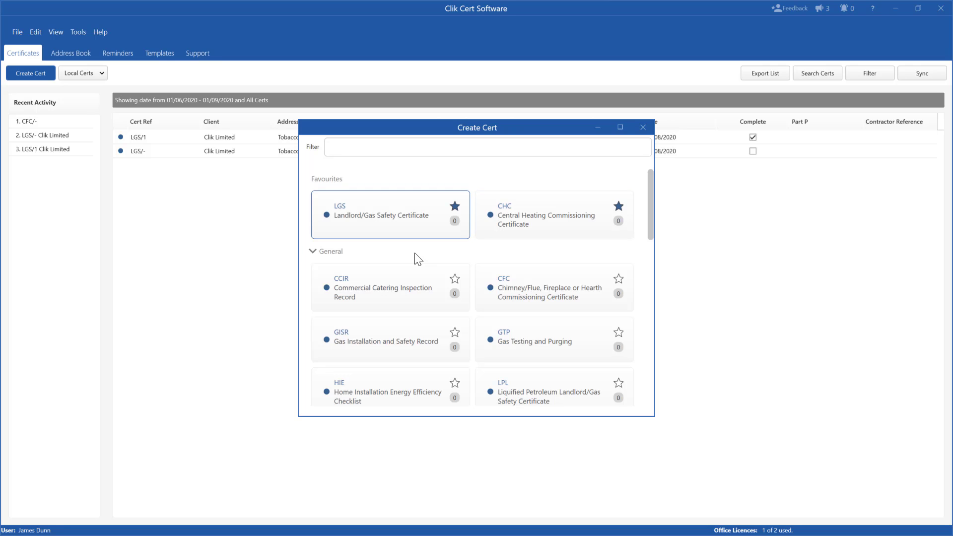
pyautogui.click(380, 217)
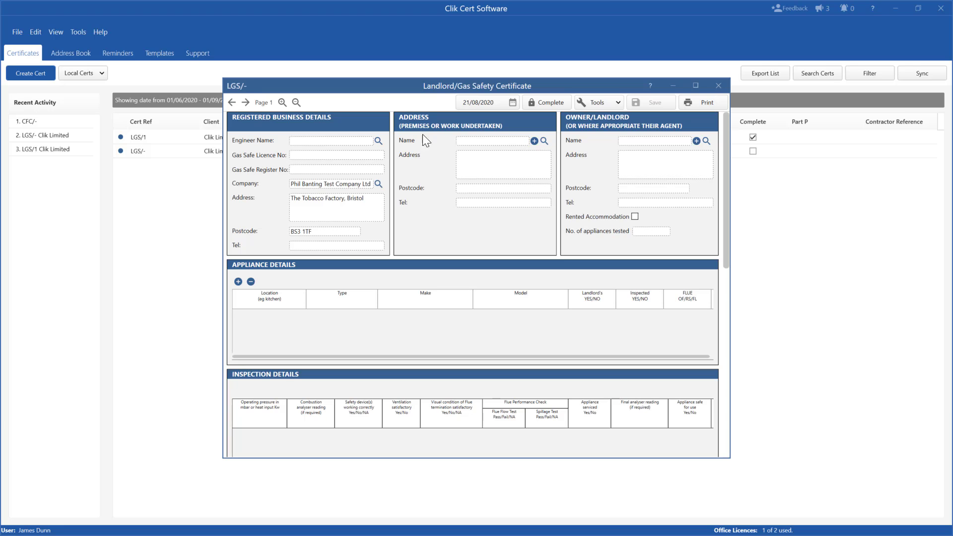
# Step: Fill in the engineer's name with the first engineer in the lookup, and view the company lookup without choosing a company
pyautogui.click(378, 141)
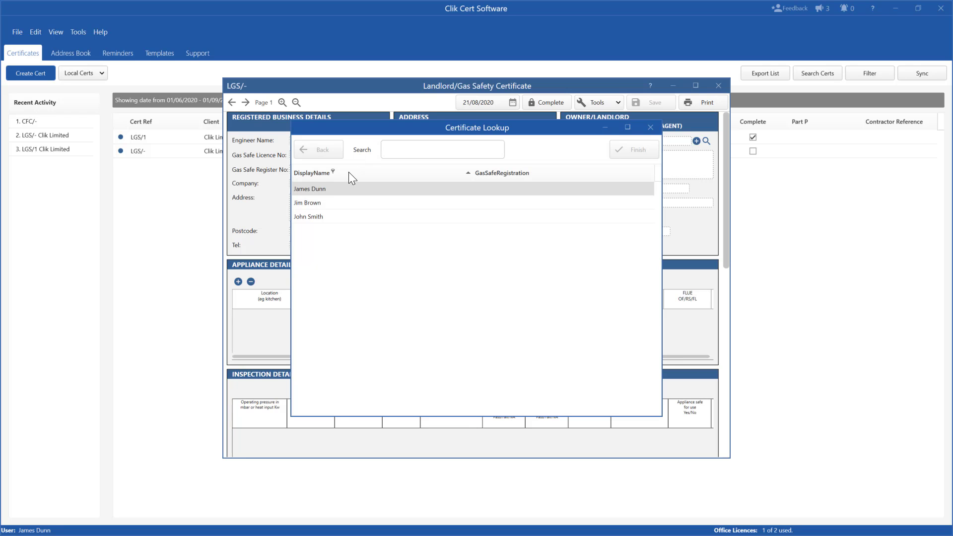
pyautogui.doubleClick(319, 189)
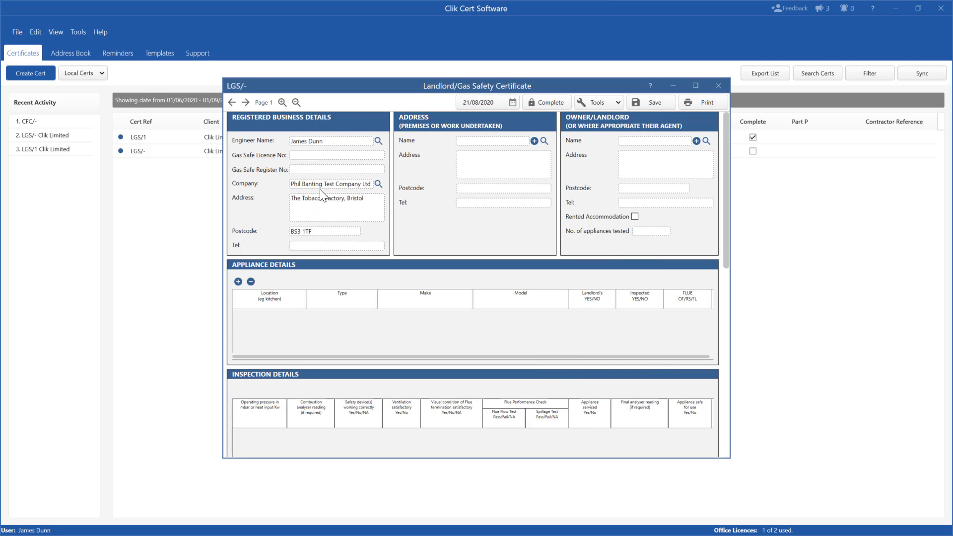
pyautogui.click(378, 183)
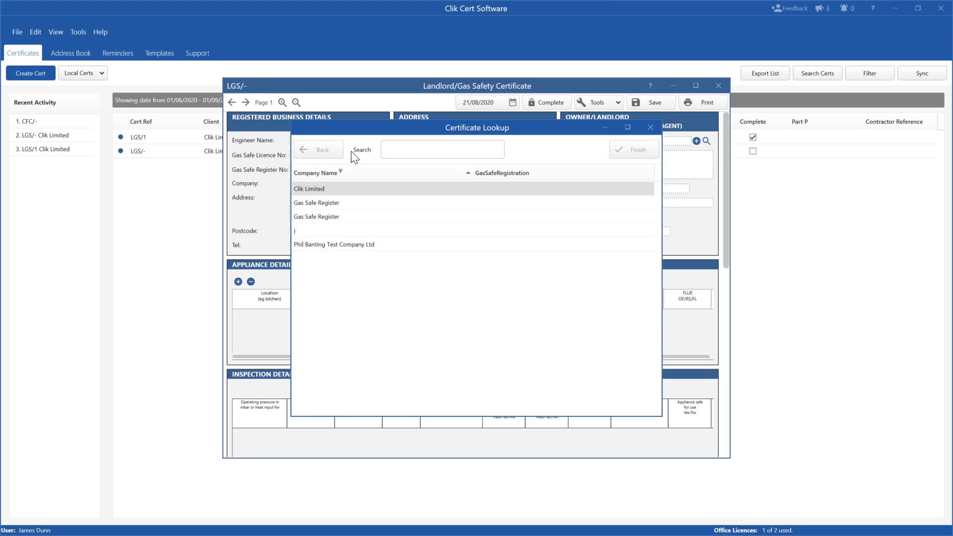
pyautogui.click(650, 128)
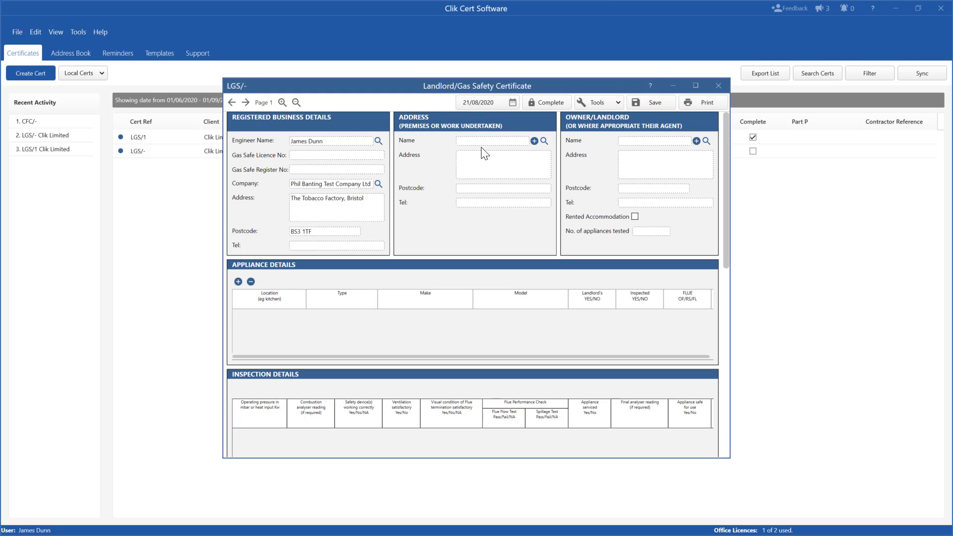
# Step: Look up Clik Limited as the premises address and view the options for adding or copying an address
pyautogui.click(543, 141)
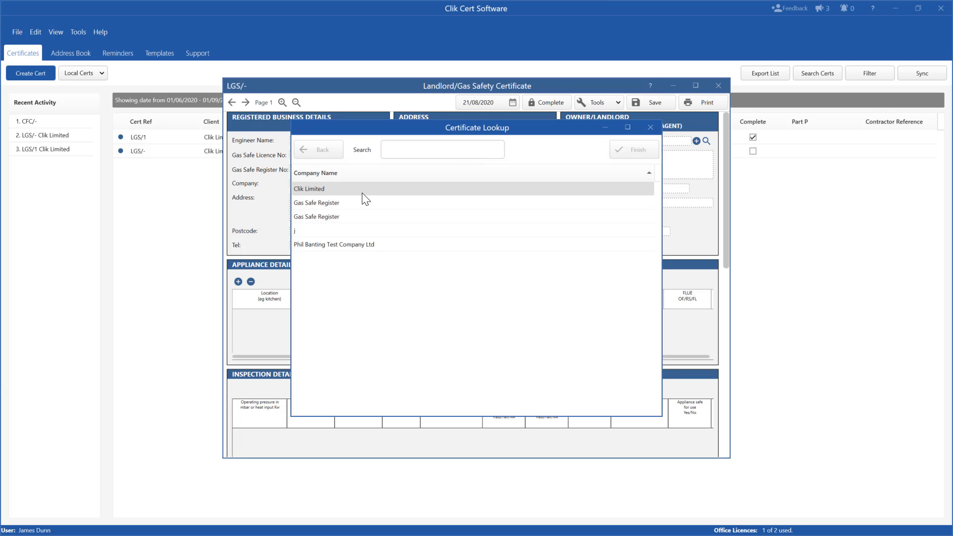
pyautogui.doubleClick(329, 189)
pyautogui.doubleClick(330, 187)
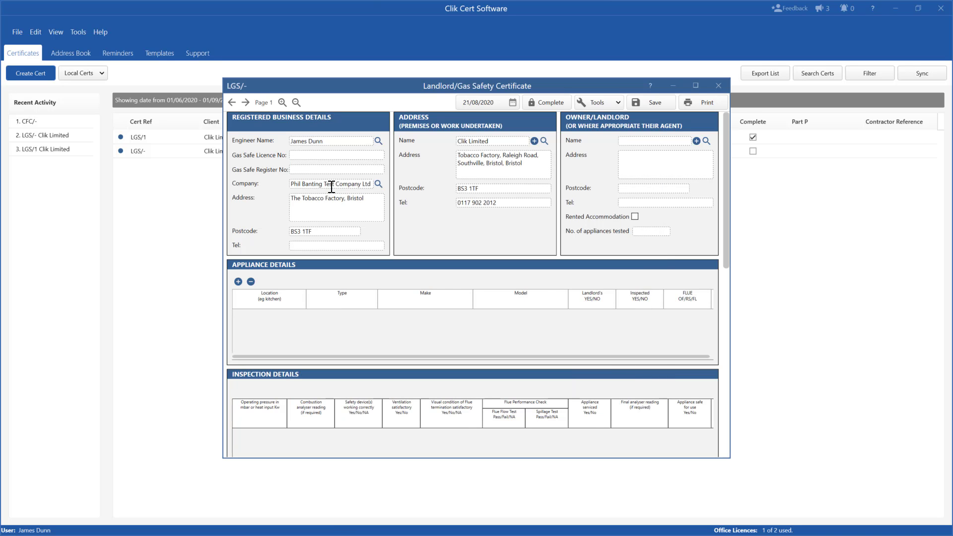
pyautogui.click(534, 141)
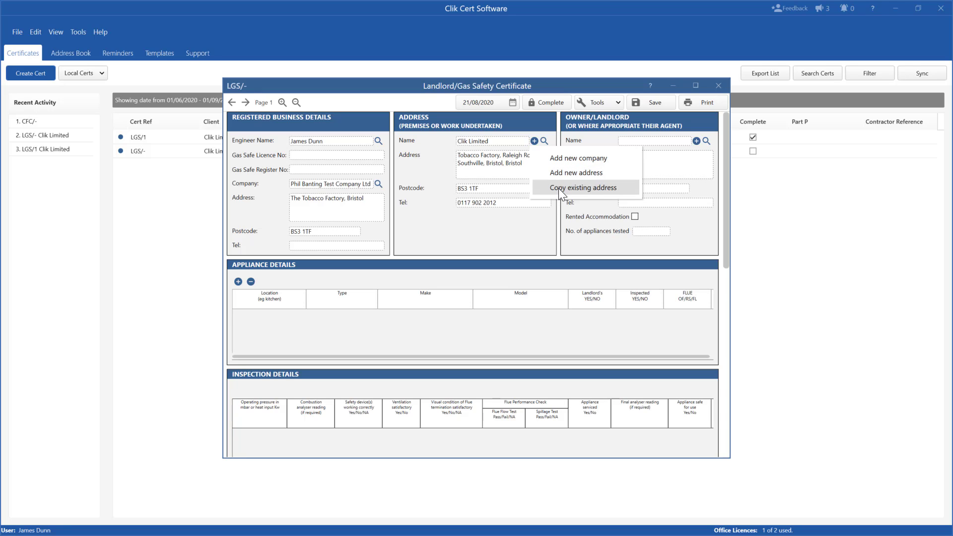
pyautogui.click(516, 216)
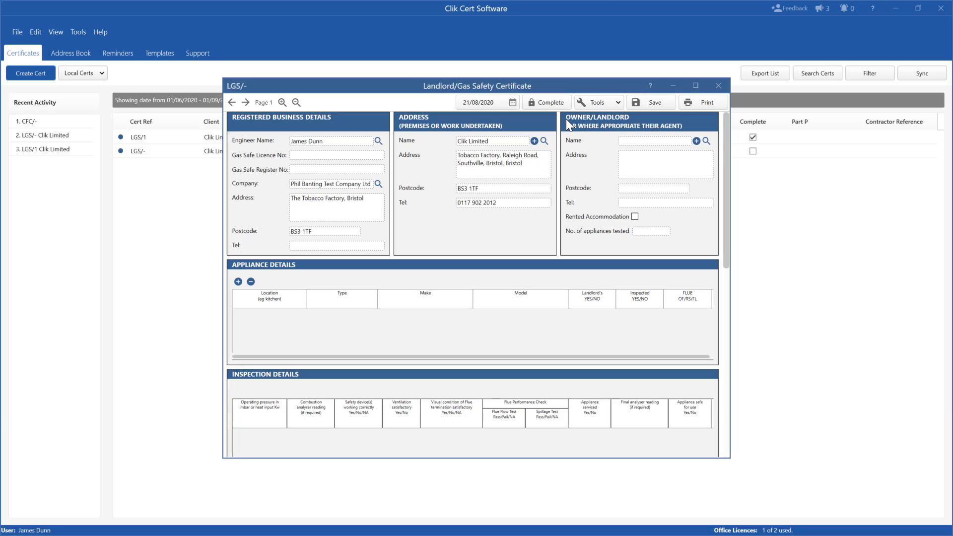
# Step: Fill the owner/landlord section with Clik Limited from the lookup, mark it as rented accommodation and set 1 appliance tested
pyautogui.click(706, 142)
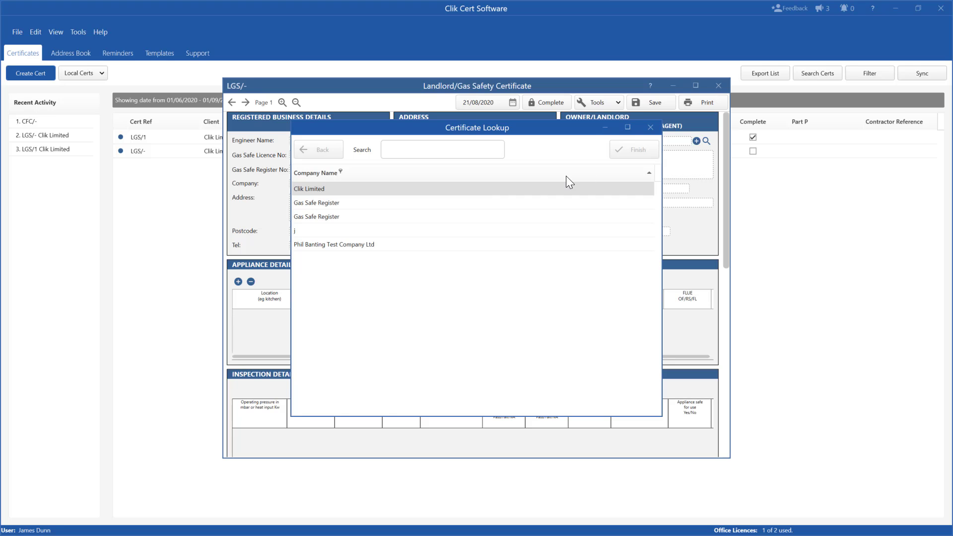
pyautogui.doubleClick(498, 189)
pyautogui.doubleClick(492, 188)
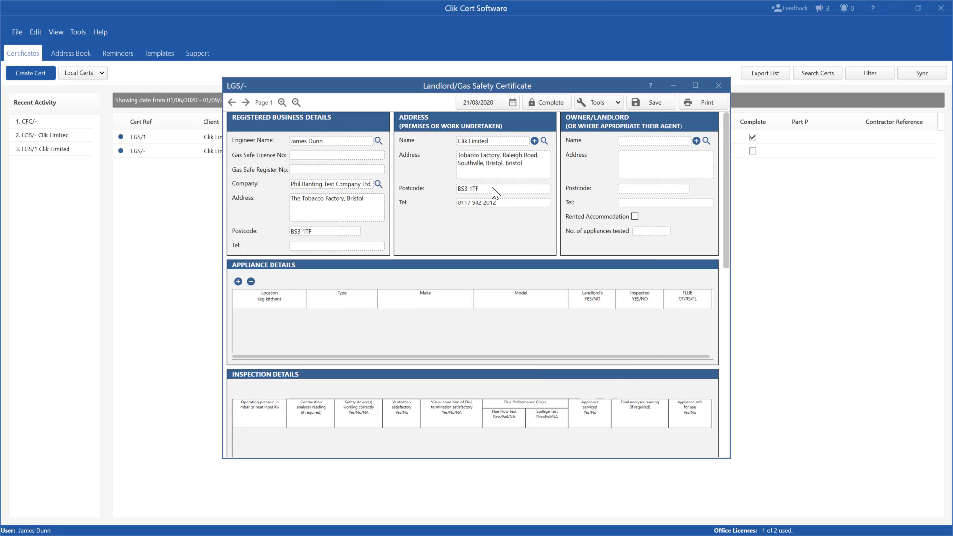
pyautogui.click(696, 141)
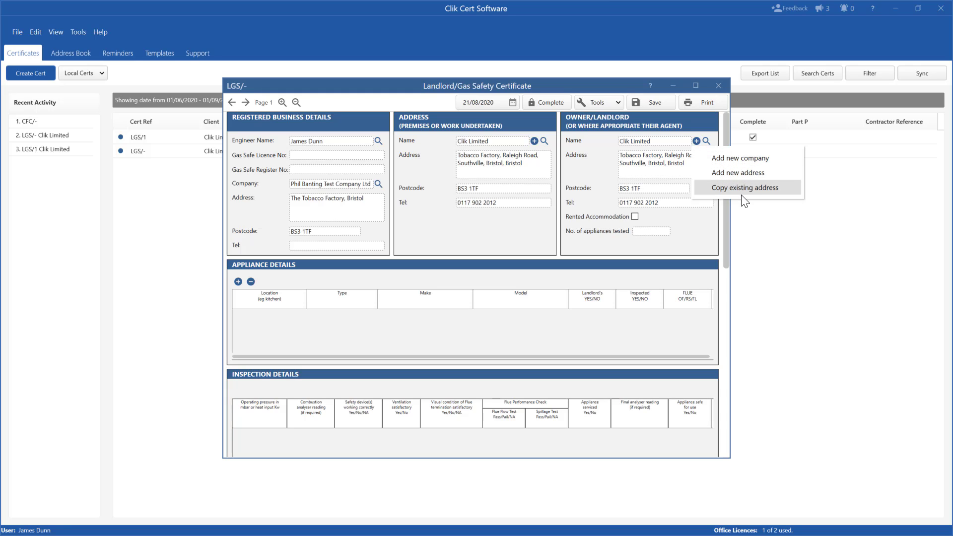
pyautogui.click(695, 224)
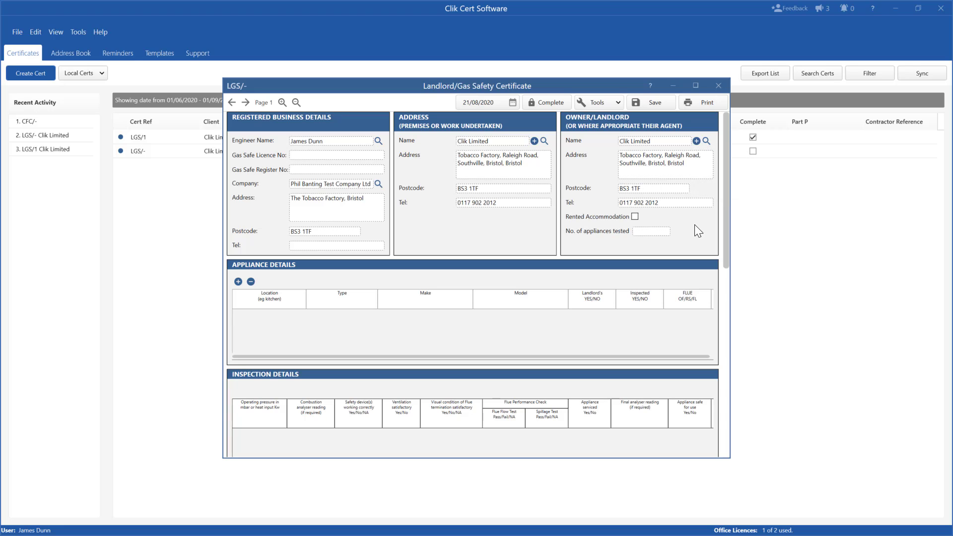
pyautogui.click(635, 217)
# Step: Start a new equipment record for the site in the appliance details, with description Boiler and type Gas
pyautogui.click(239, 281)
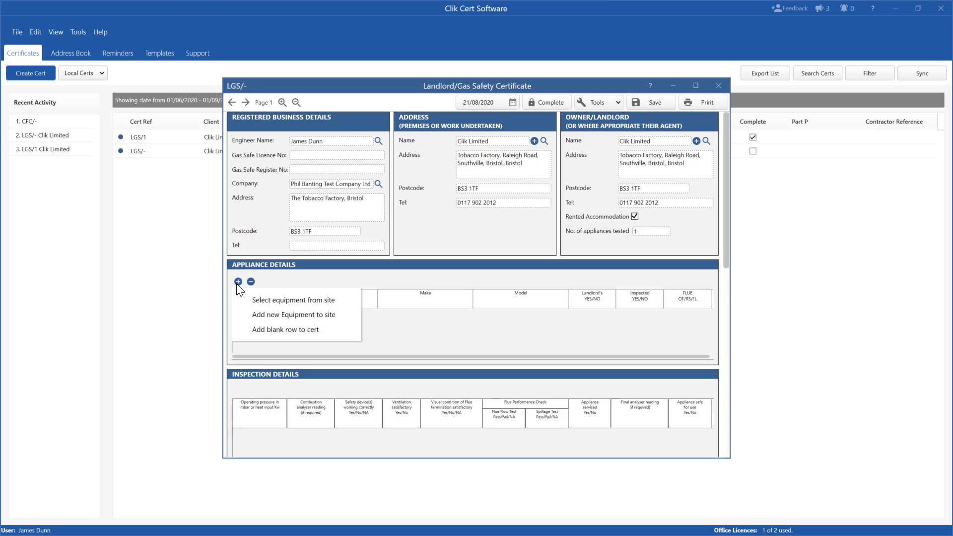
pyautogui.click(273, 315)
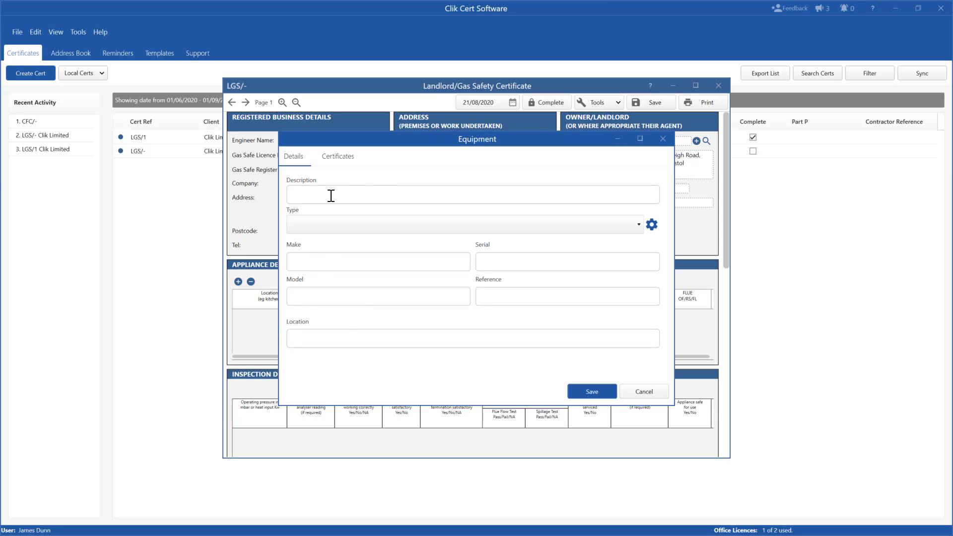
pyautogui.write('Boiler')
pyautogui.click(324, 235)
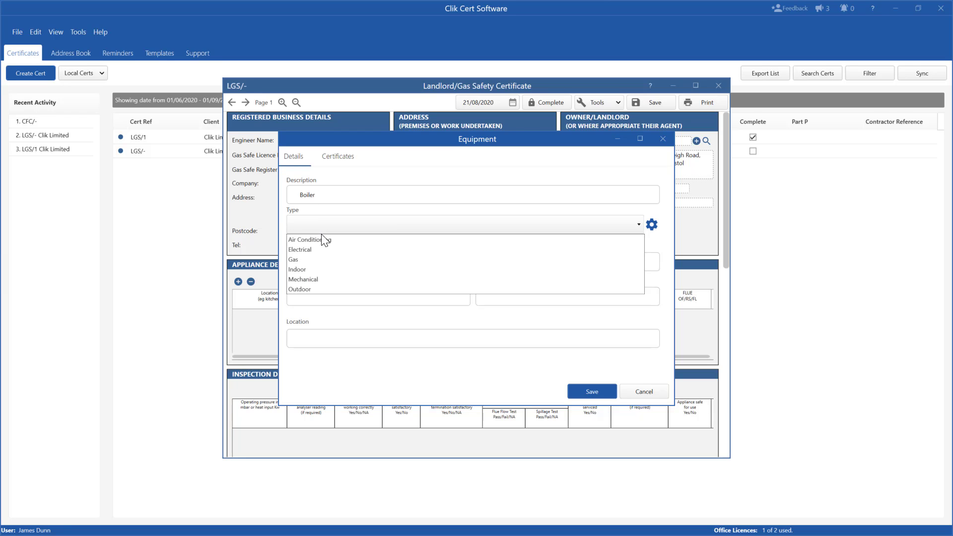
pyautogui.click(353, 258)
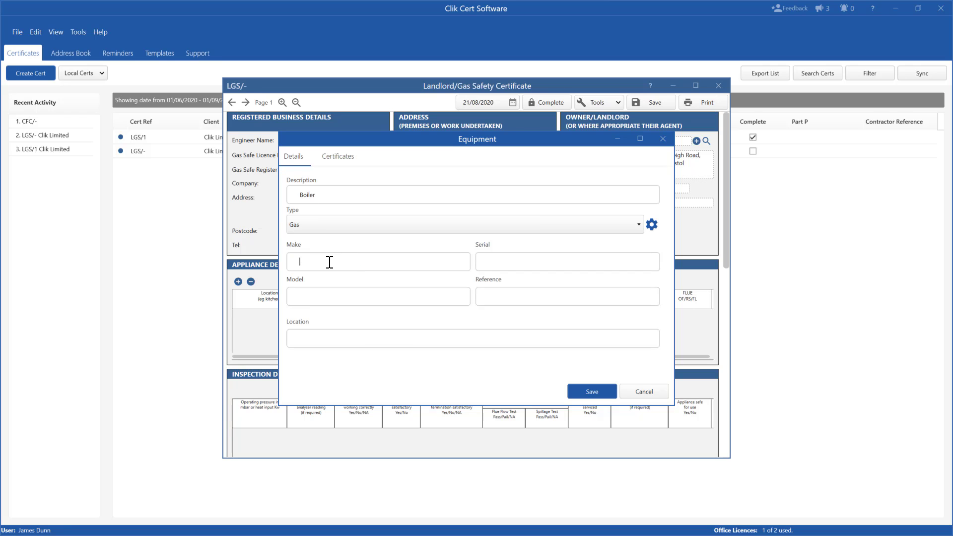
# Step: Enter make Worceter, serial 1121212, model Greenlite, reference ref123 and location Kitchen for the boiler, and save the equipment record
pyautogui.write('Worceter')
pyautogui.click(498, 263)
pyautogui.write('1121212')
pyautogui.click(411, 296)
pyautogui.write('Greenlite')
pyautogui.click(542, 294)
pyautogui.write('ref123')
pyautogui.click(487, 331)
pyautogui.write('Kitchen')
pyautogui.click(588, 391)
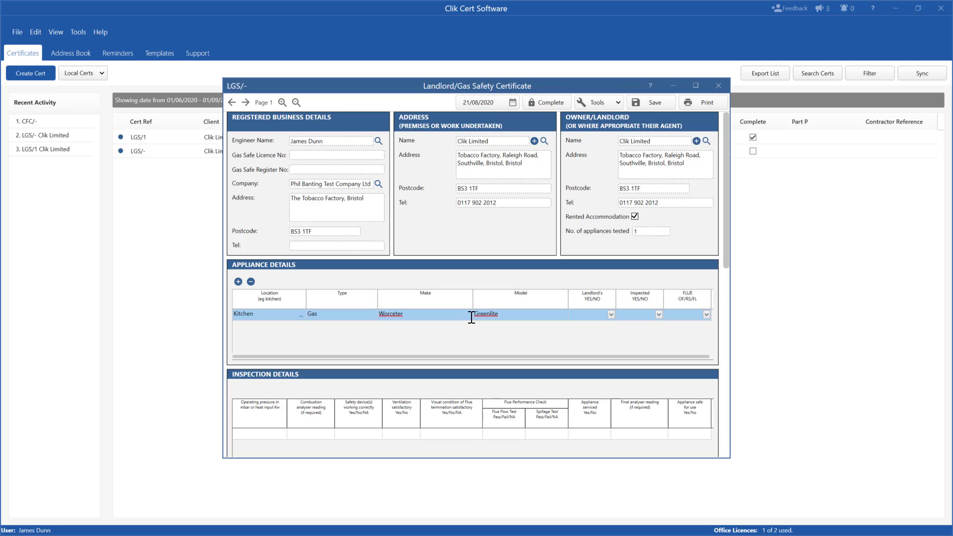
# Step: Set the kitchen appliance's Landlord's value to Yes, Inspected to Yes and Flue to OF
pyautogui.click(610, 314)
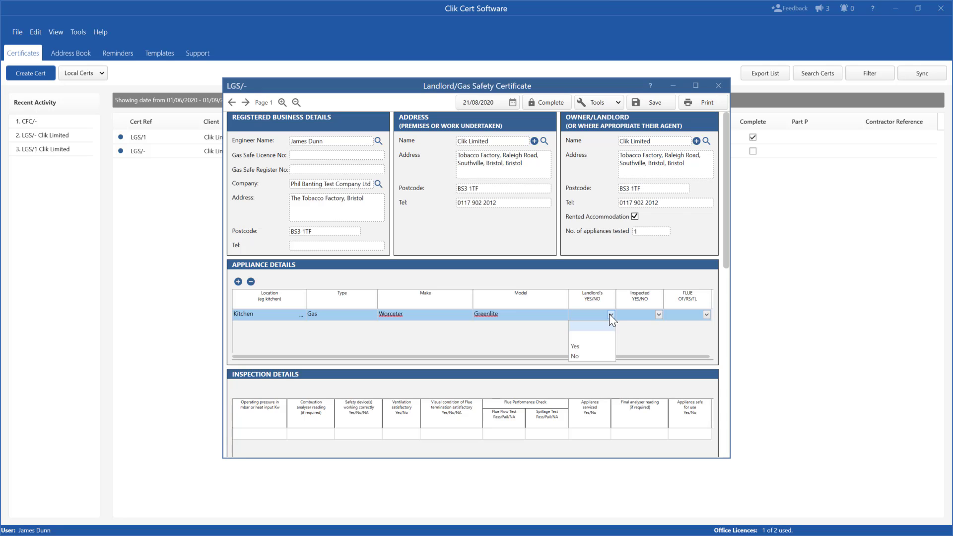
pyautogui.click(586, 346)
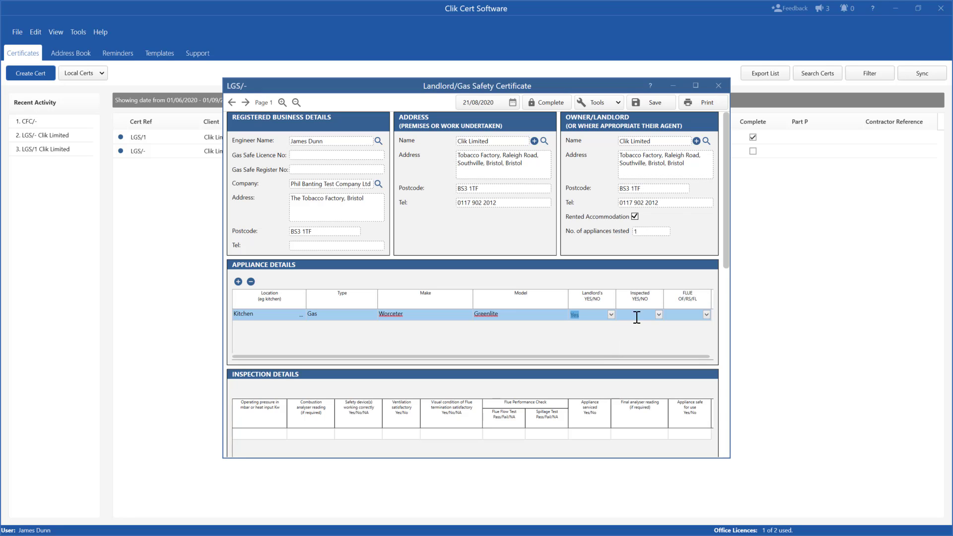
pyautogui.click(658, 314)
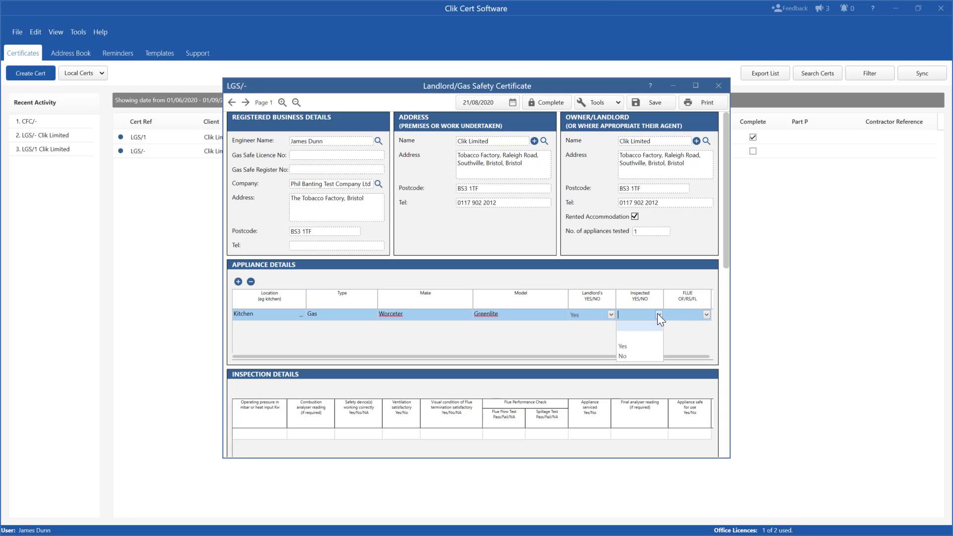
pyautogui.click(637, 347)
pyautogui.click(707, 315)
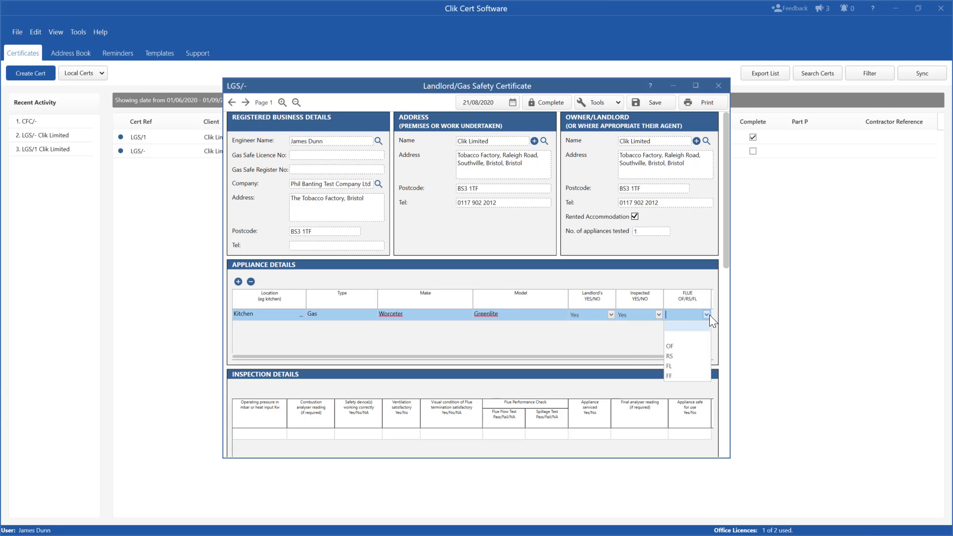
pyautogui.click(683, 350)
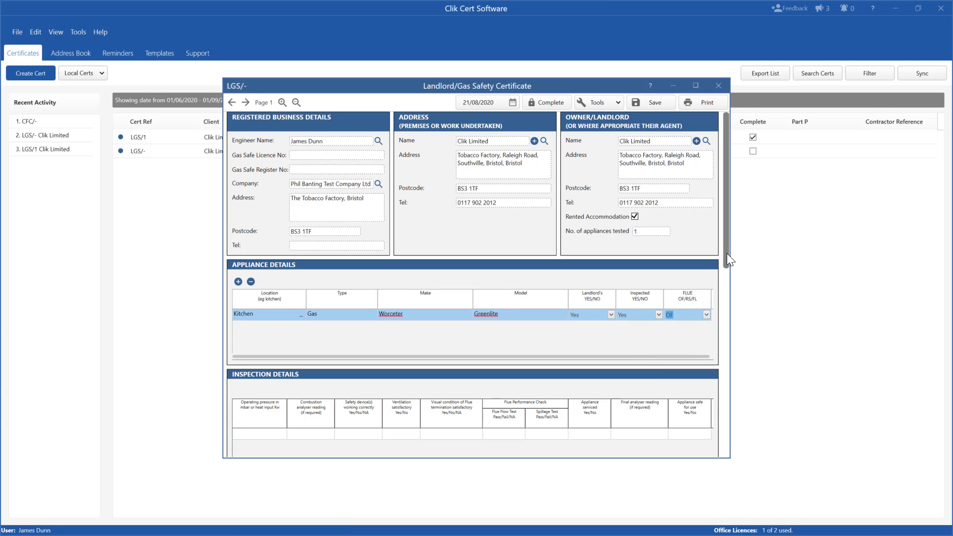
# Step: In the appliance's inspection details, set safety devices working correctly to Yes and ventilation satisfactory to Yes
pyautogui.moveTo(727, 253); pyautogui.dragTo(708, 317)
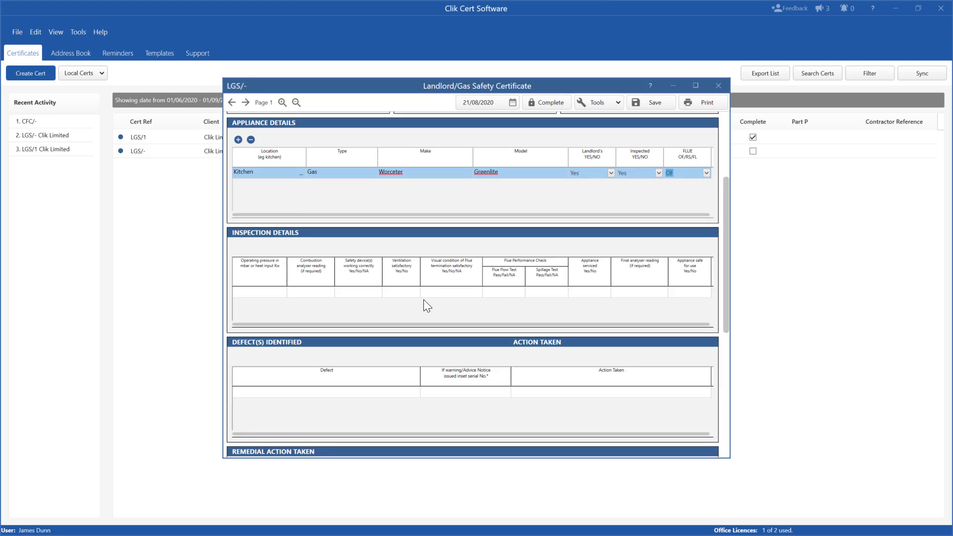
pyautogui.click(257, 293)
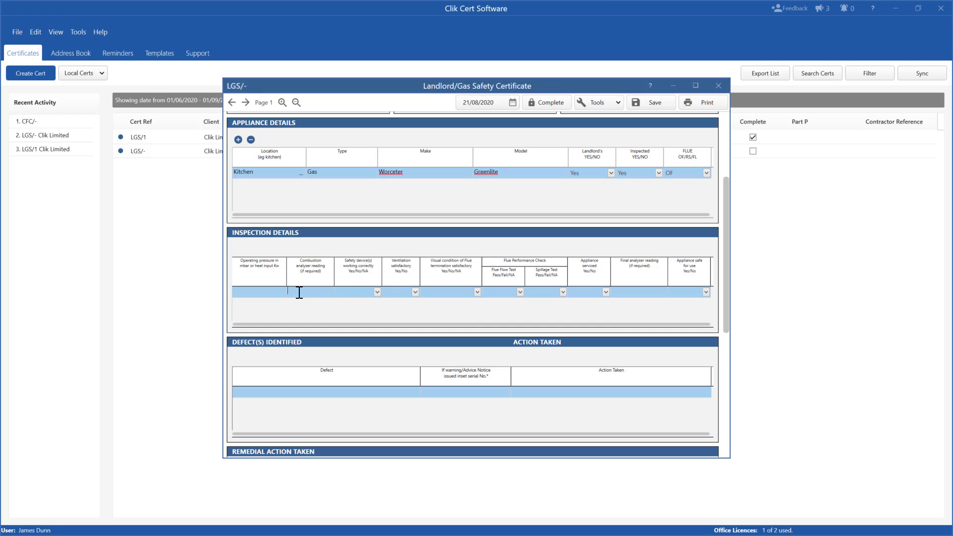
pyautogui.click(377, 292)
pyautogui.click(355, 323)
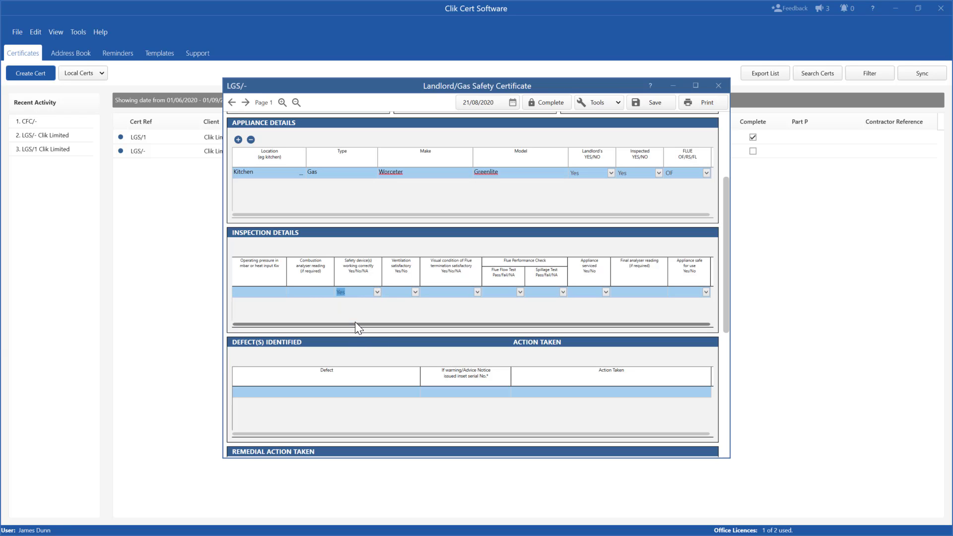
pyautogui.click(412, 292)
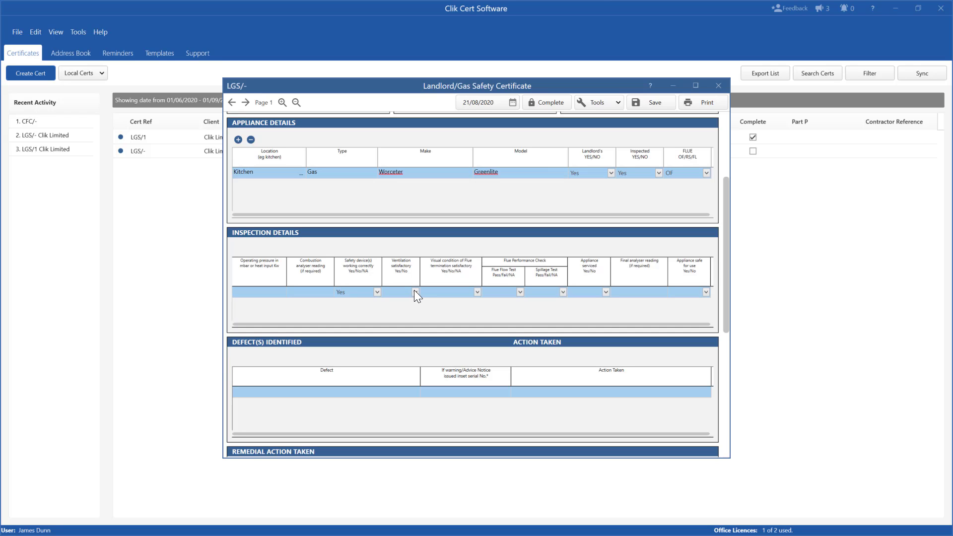
pyautogui.click(415, 291)
pyautogui.click(404, 321)
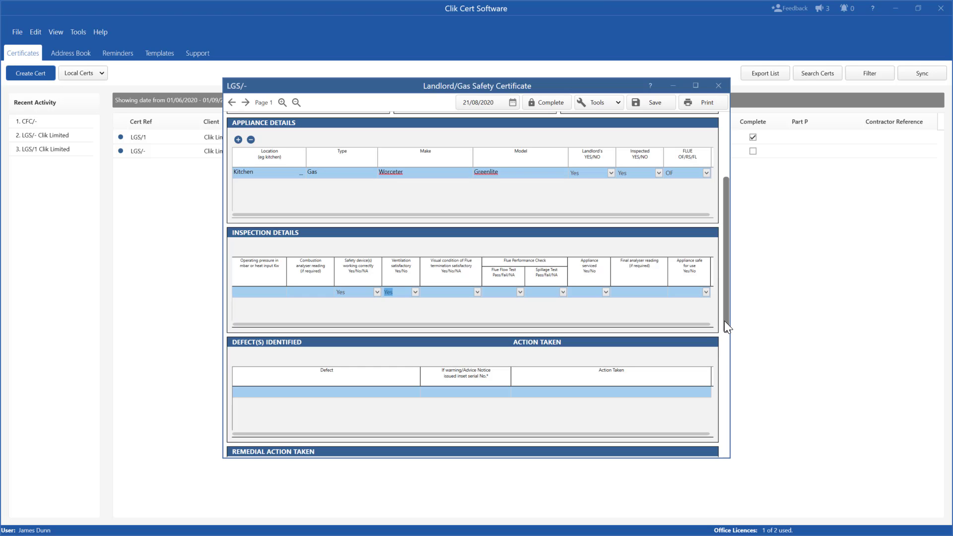
# Step: In the Checks section, set the outcome of the gas installation pipework visual inspection to Pass
pyautogui.moveTo(724, 320); pyautogui.dragTo(716, 376)
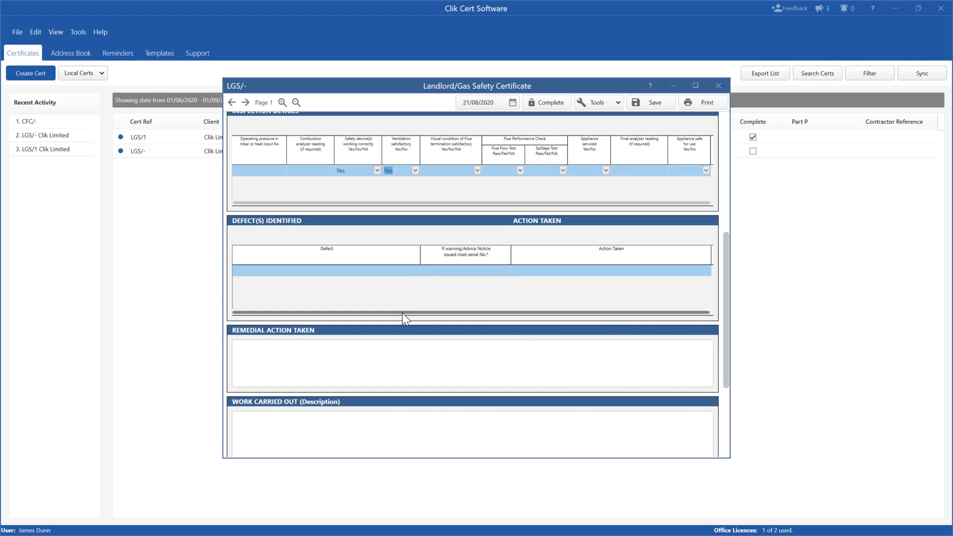
pyautogui.click(337, 364)
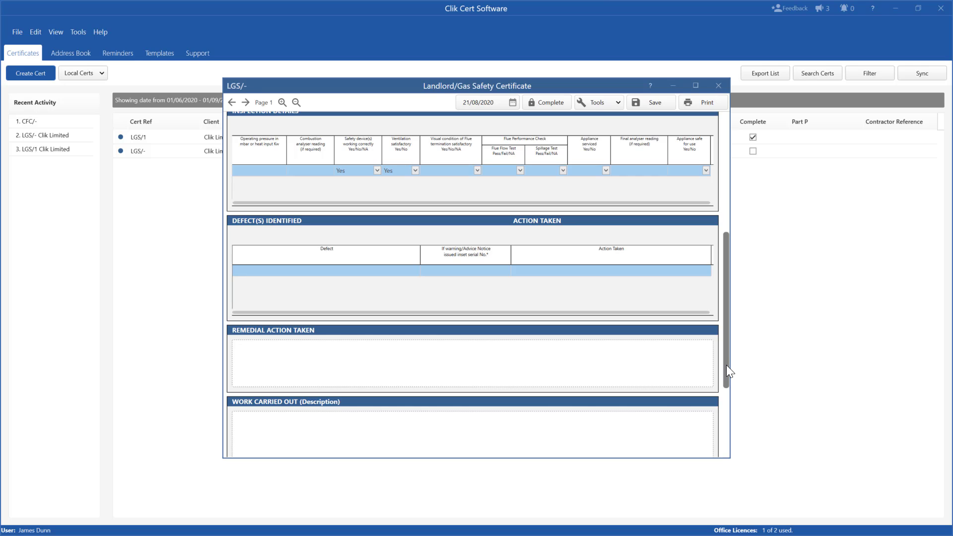
pyautogui.moveTo(726, 365); pyautogui.dragTo(721, 443)
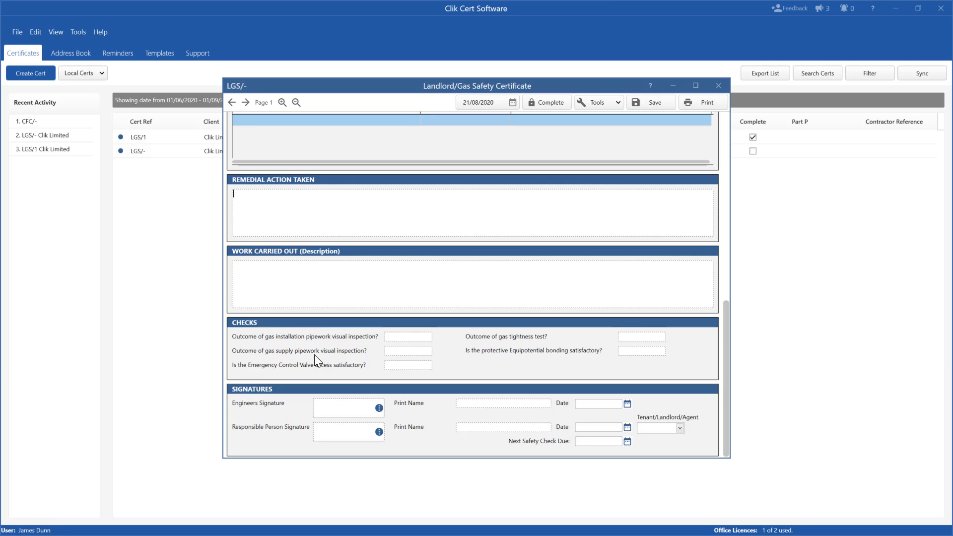
pyautogui.click(400, 337)
pyautogui.click(400, 337)
pyautogui.click(400, 338)
pyautogui.click(400, 337)
pyautogui.click(400, 337)
pyautogui.click(400, 337)
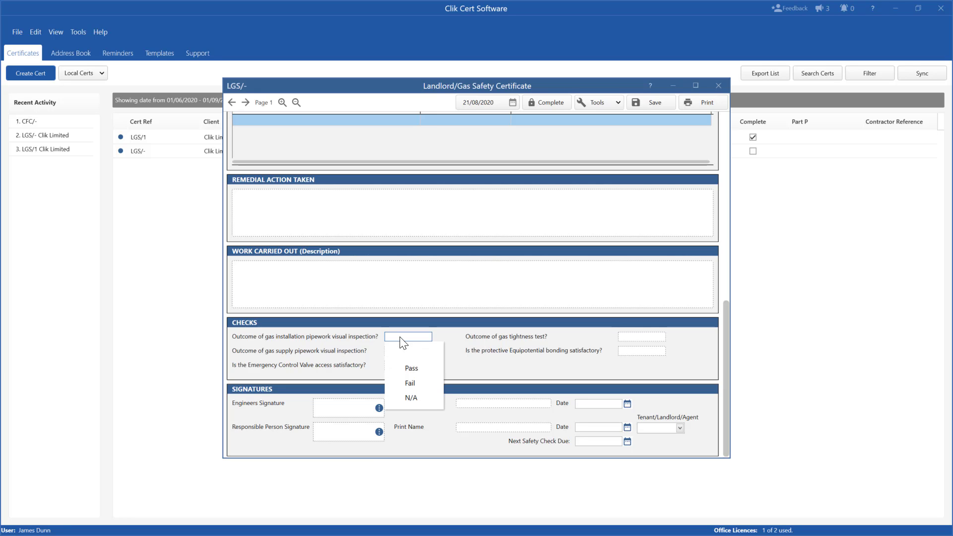
pyautogui.click(408, 368)
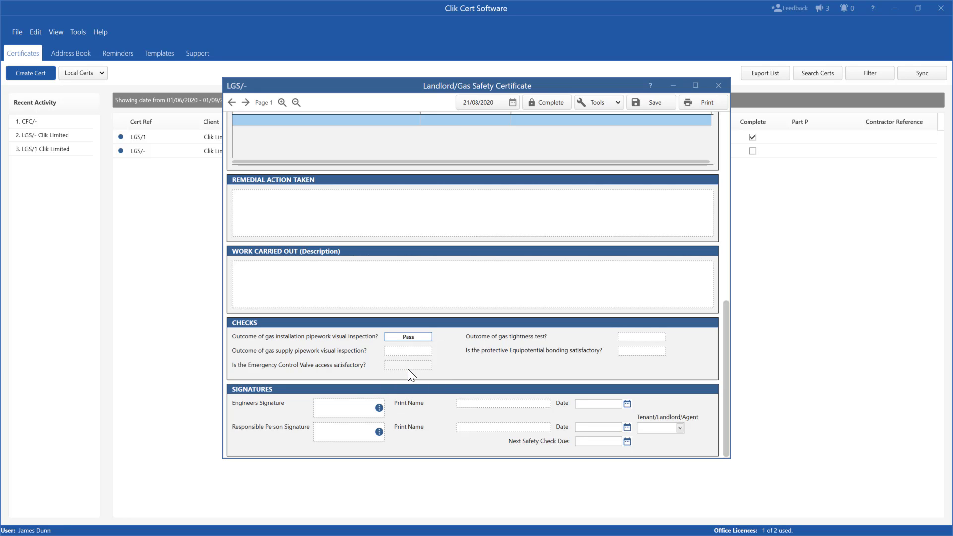
pyautogui.click(379, 408)
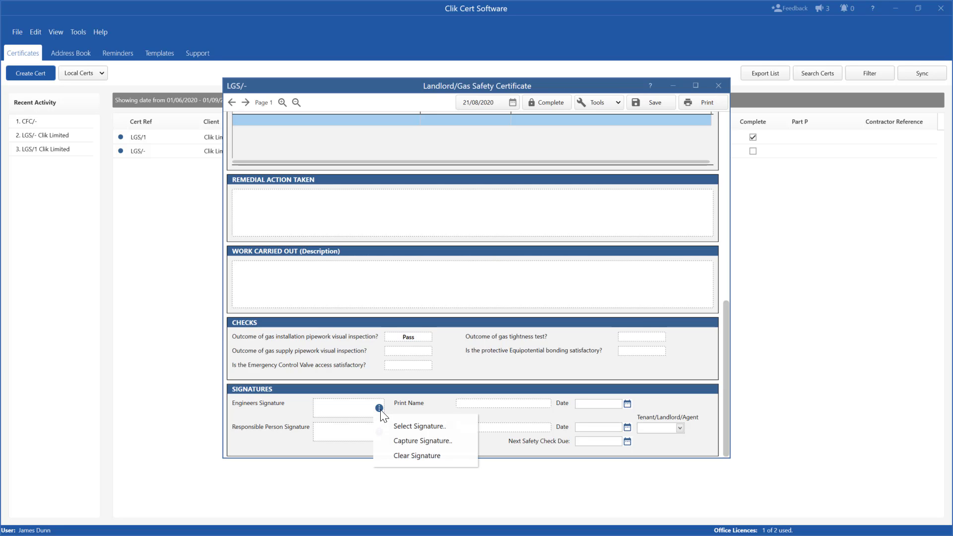
pyautogui.click(406, 427)
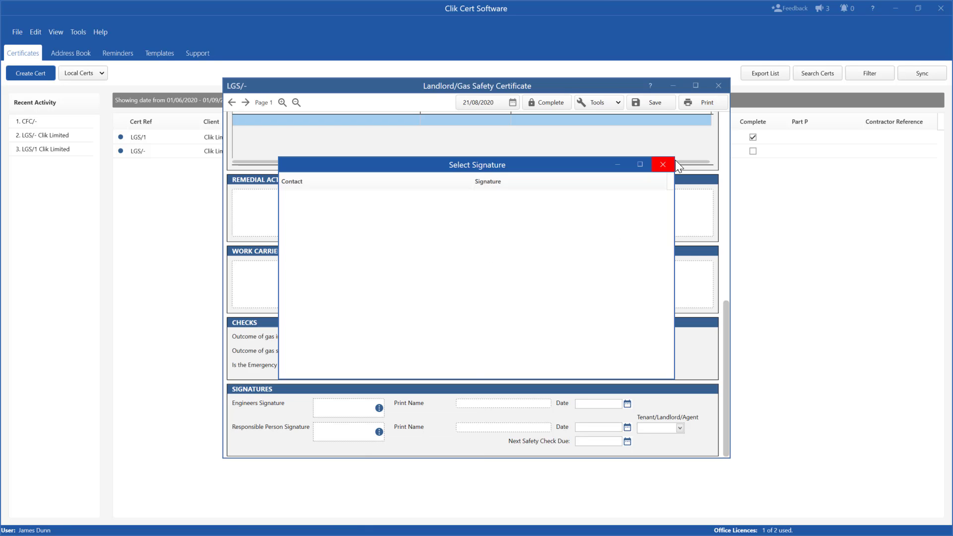
pyautogui.click(663, 164)
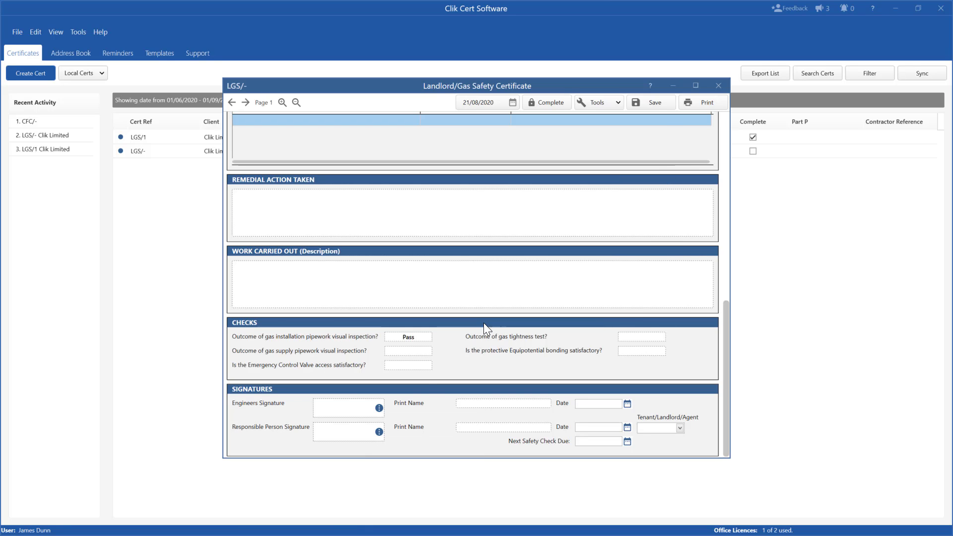
# Step: Capture a freehand engineer's signature for the certificate, enter the signer's name and confirm it
pyautogui.click(381, 409)
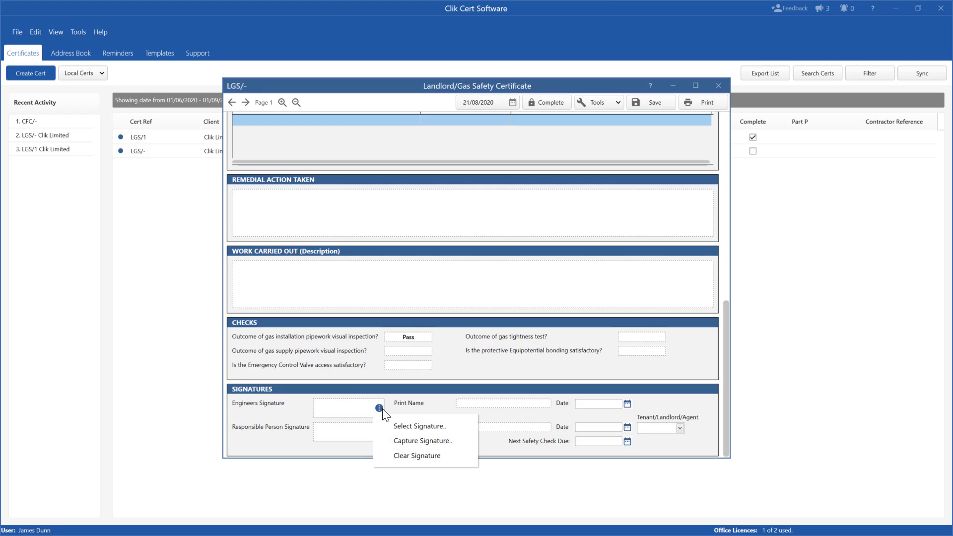
pyautogui.click(414, 437)
pyautogui.moveTo(315, 253)
pyautogui.mouseDown()
pyautogui.moveTo(469, 252)
pyautogui.moveTo(384, 249)
pyautogui.moveTo(562, 288)
pyautogui.mouseUp()
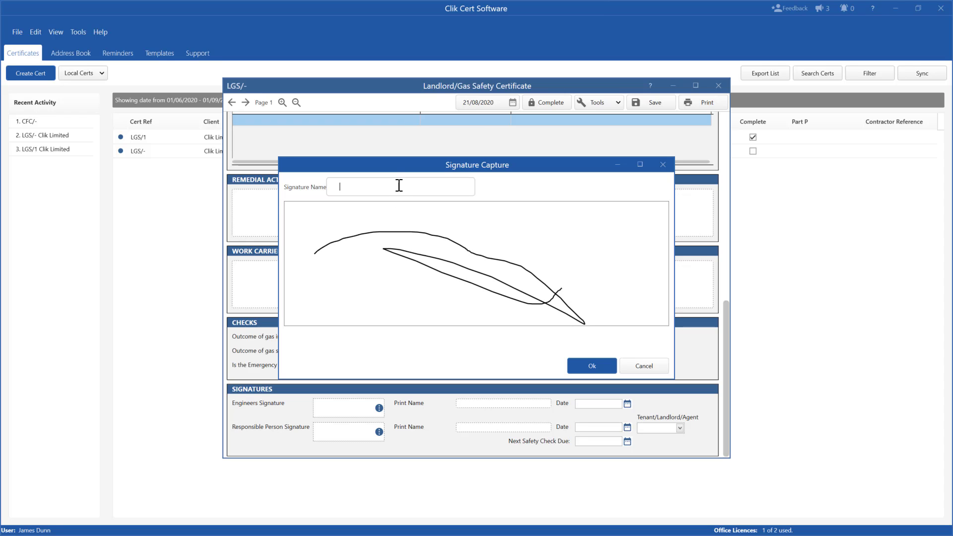
pyautogui.write('Phil')
pyautogui.click(607, 366)
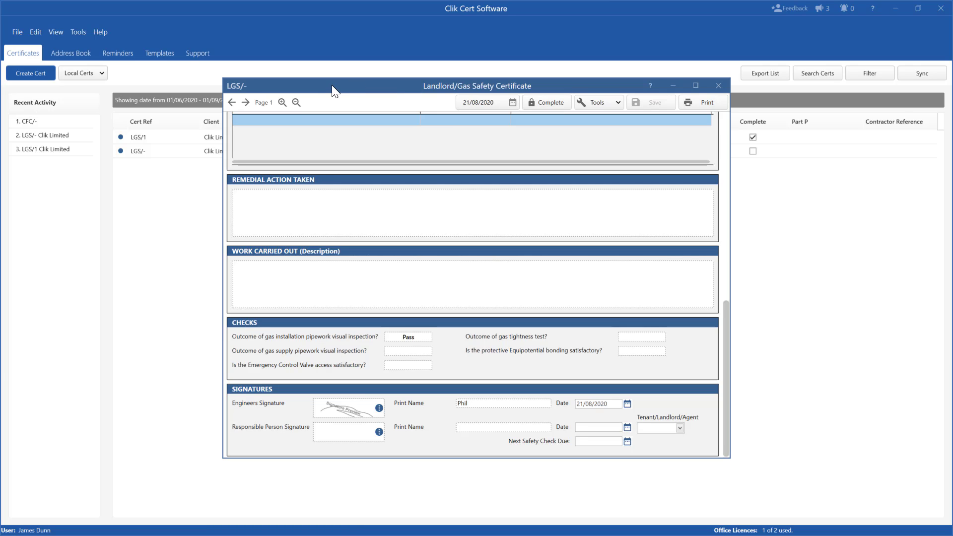
pyautogui.click(266, 103)
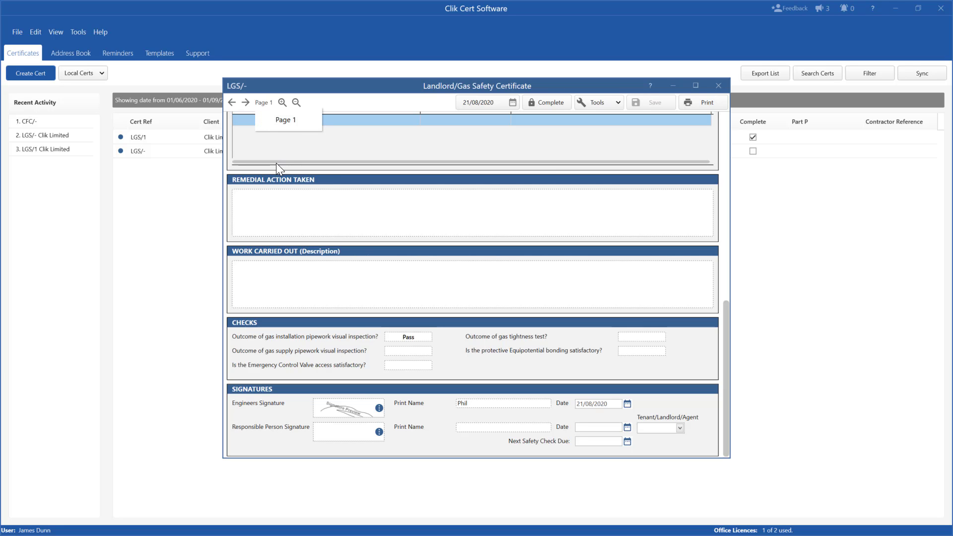
pyautogui.click(230, 101)
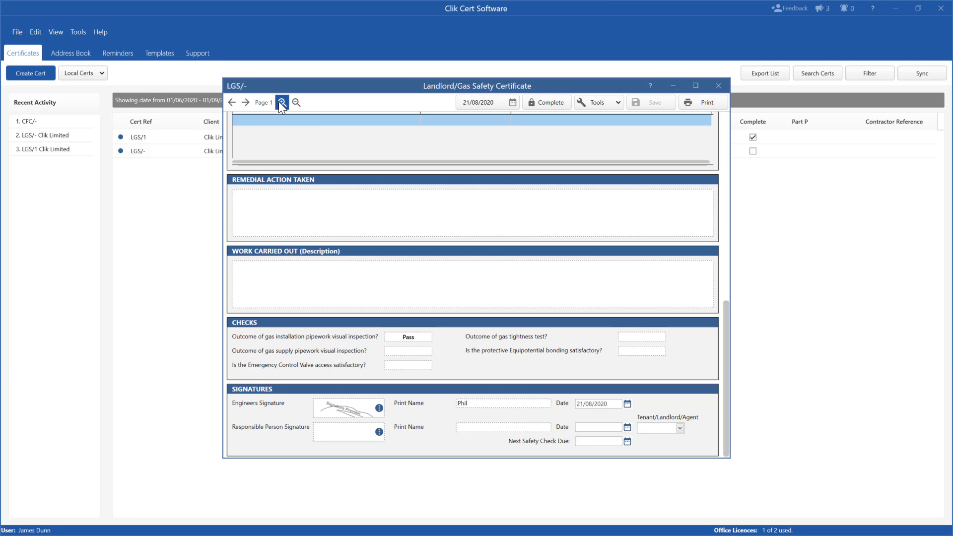
# Step: Fill all blank fields of the certificate with N/A and confirm the action
pyautogui.click(584, 103)
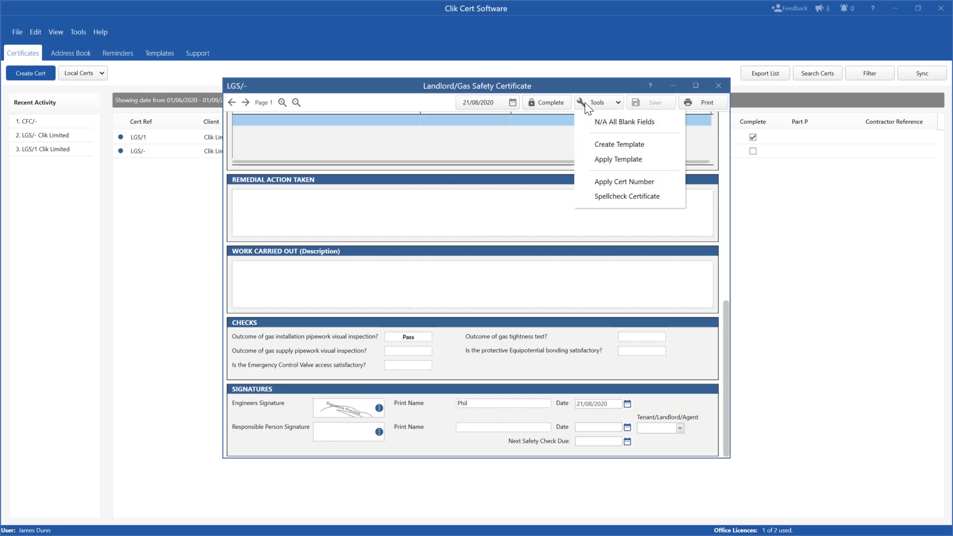
pyautogui.click(604, 124)
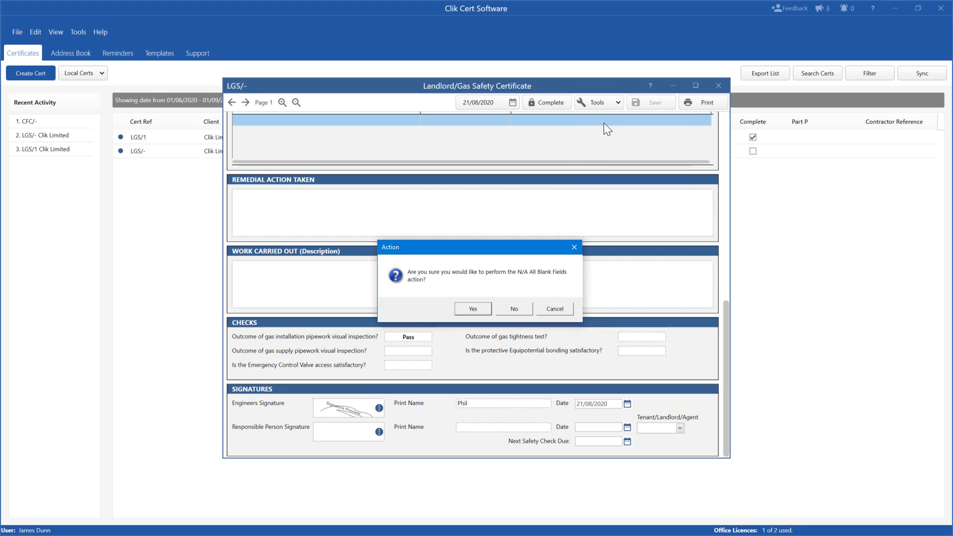
pyautogui.click(480, 305)
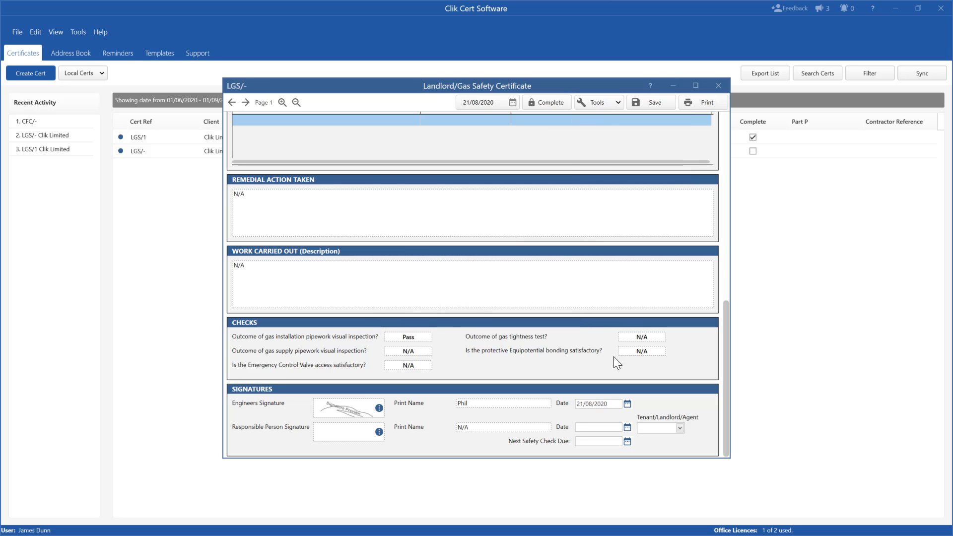
# Step: Save the changes and create a template from the certificate with category Boiler and name Typical Boiler
pyautogui.click(600, 103)
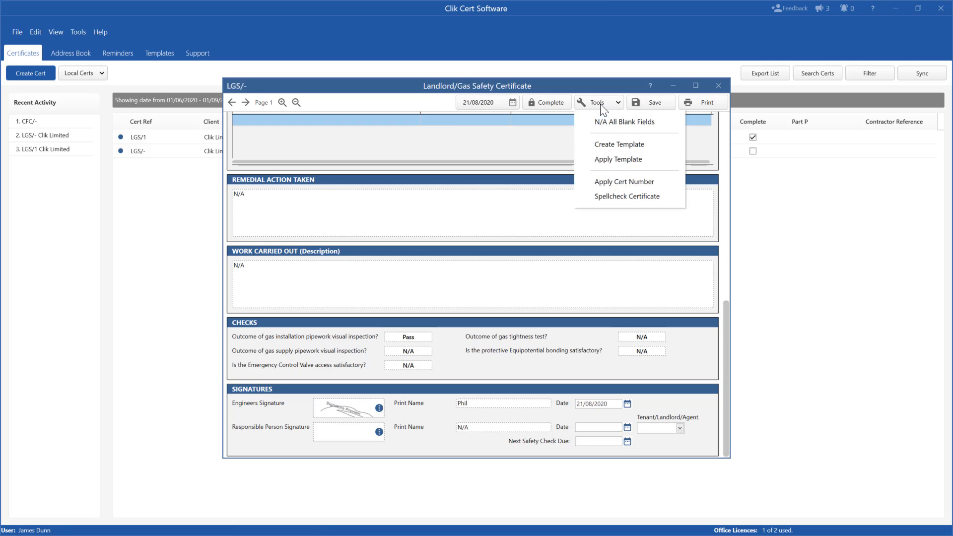
pyautogui.click(600, 144)
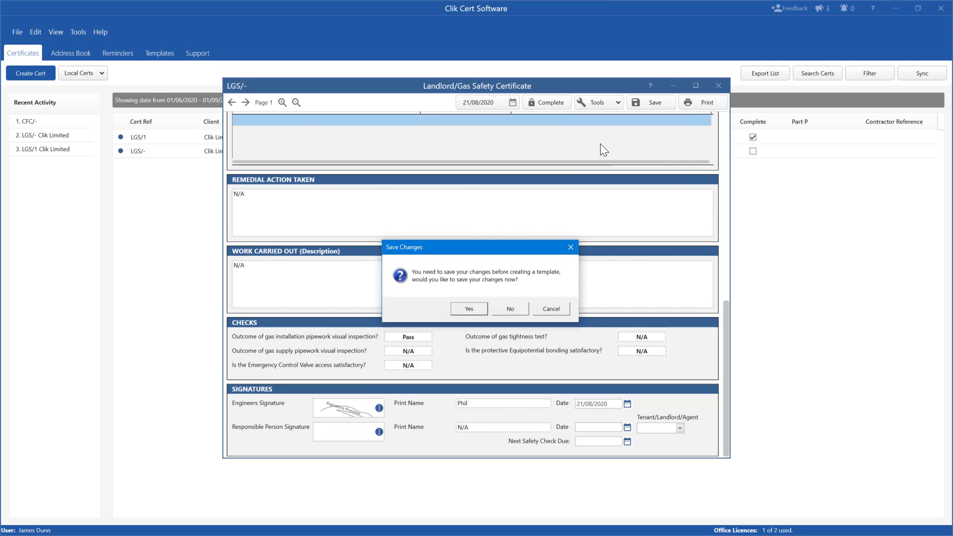
pyautogui.click(464, 308)
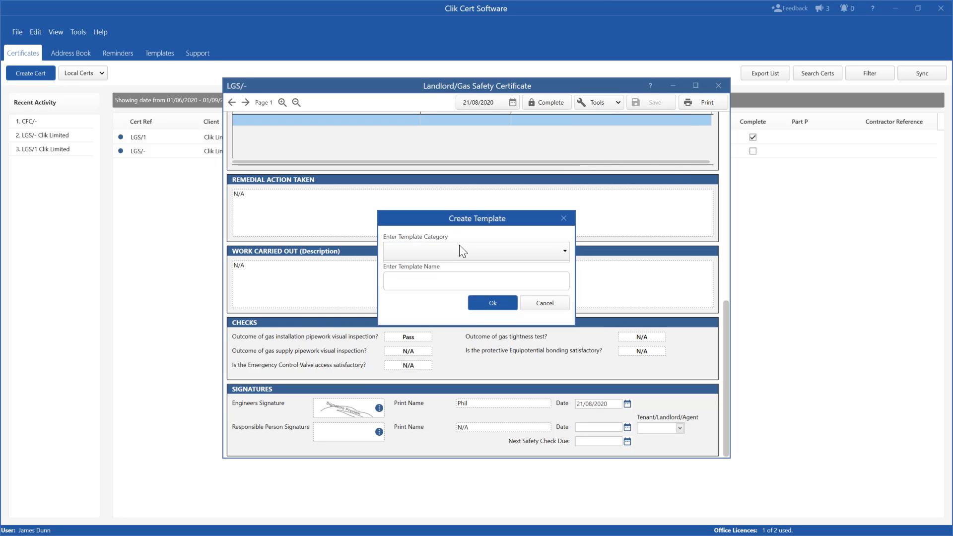
pyautogui.write('Boiler')
pyautogui.click(419, 281)
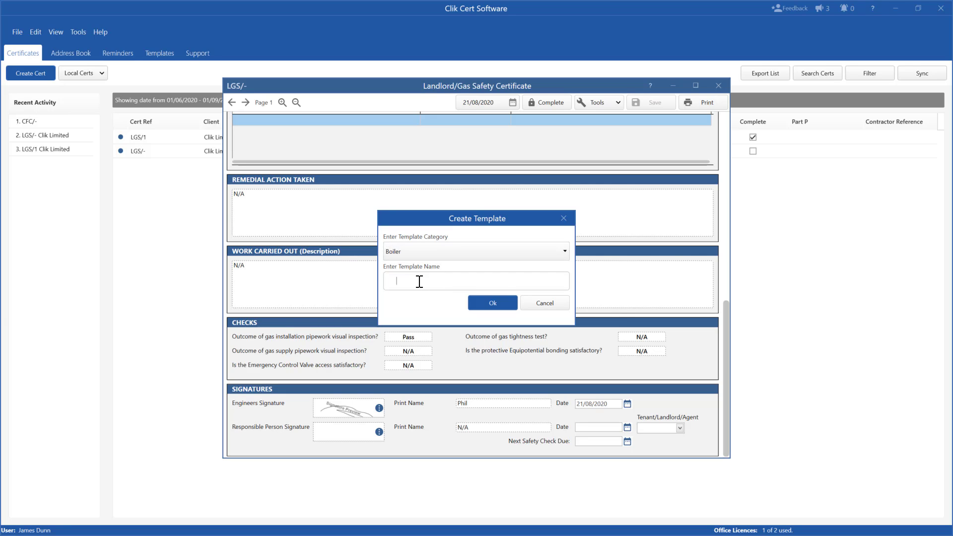
pyautogui.write('Typical Boiler')
pyautogui.click(493, 299)
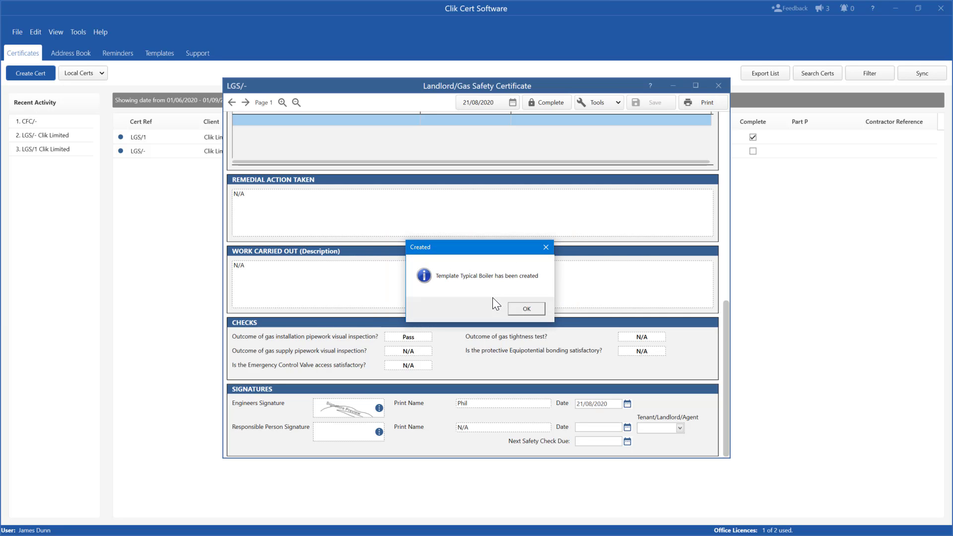
pyautogui.click(519, 311)
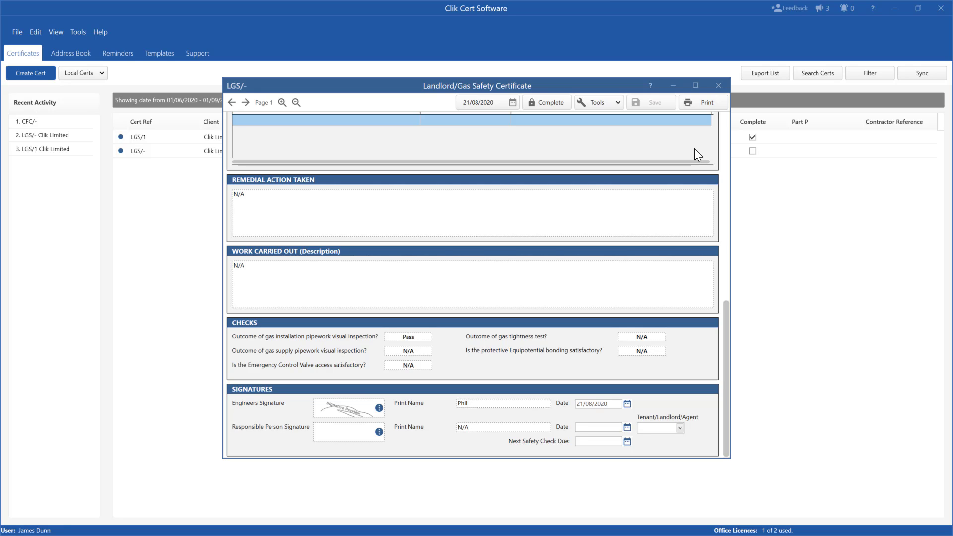
# Step: Apply a certificate number to the gas safety certificate and complete it so that it is locked
pyautogui.click(608, 105)
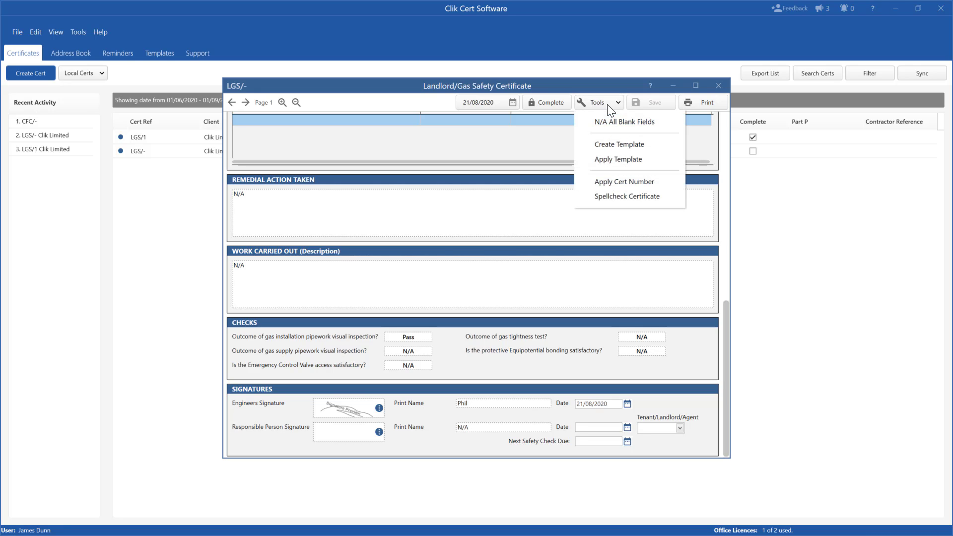
pyautogui.click(609, 180)
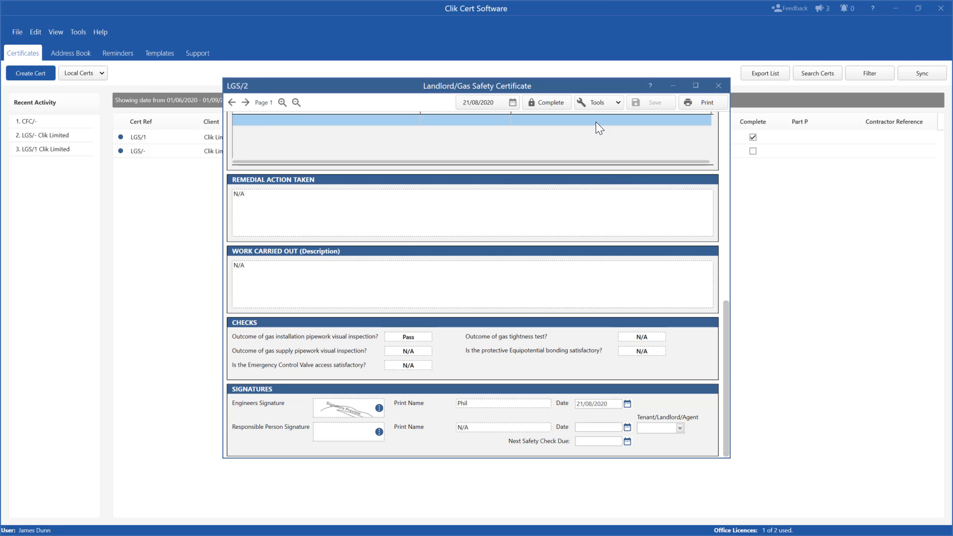
pyautogui.click(546, 102)
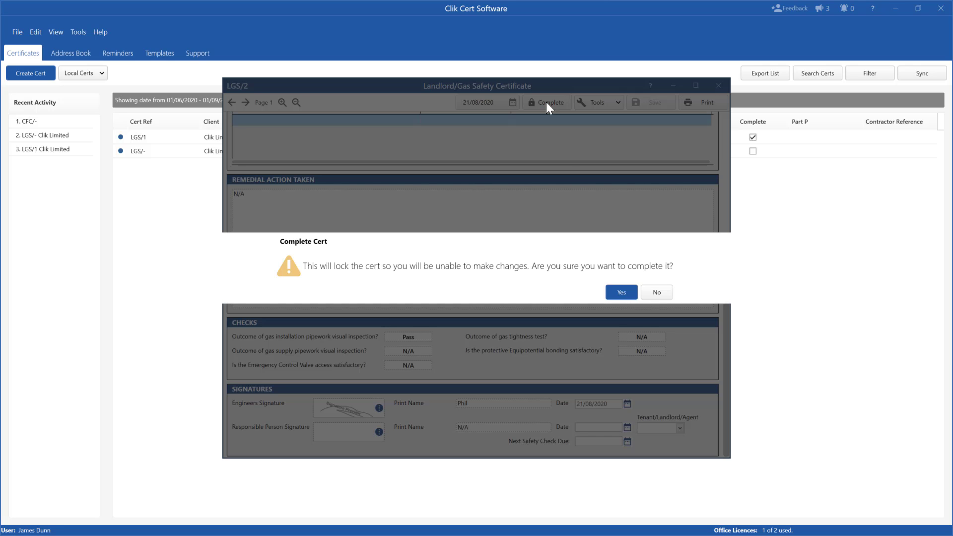
pyautogui.click(624, 294)
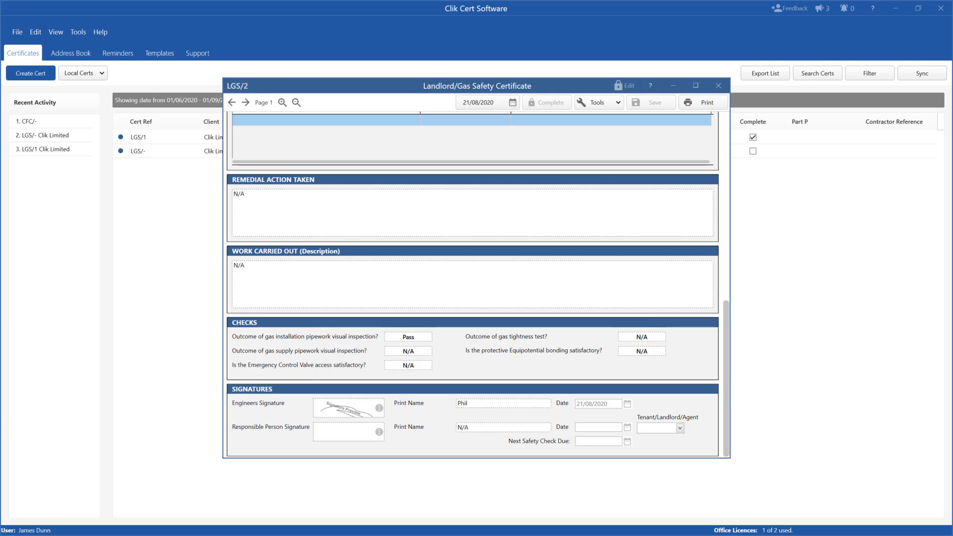
# Step: Examine the completed certificate in a maximized print preview, and close both the preview and the certificate
pyautogui.moveTo(56, 71); pyautogui.dragTo(123, 111)
pyautogui.moveTo(313, 90); pyautogui.dragTo(513, 107)
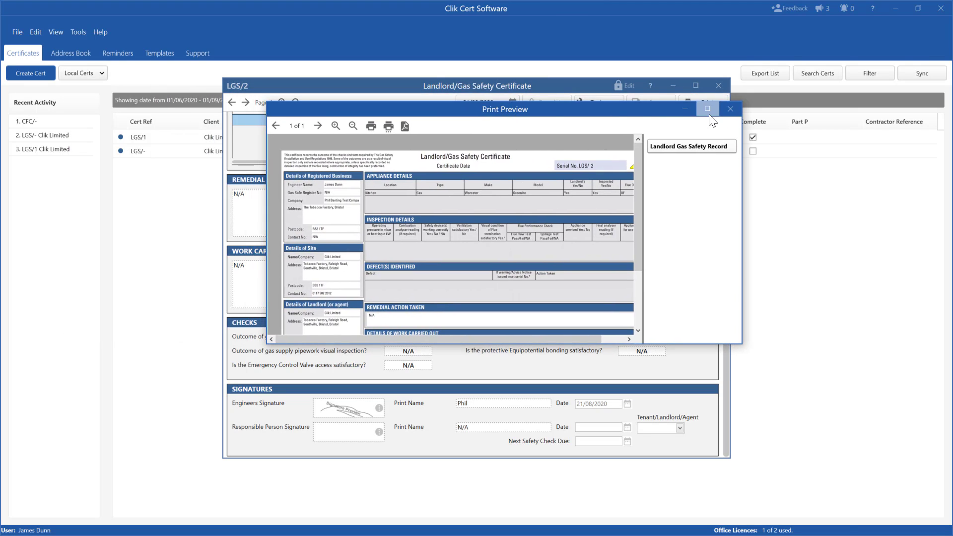
pyautogui.click(708, 109)
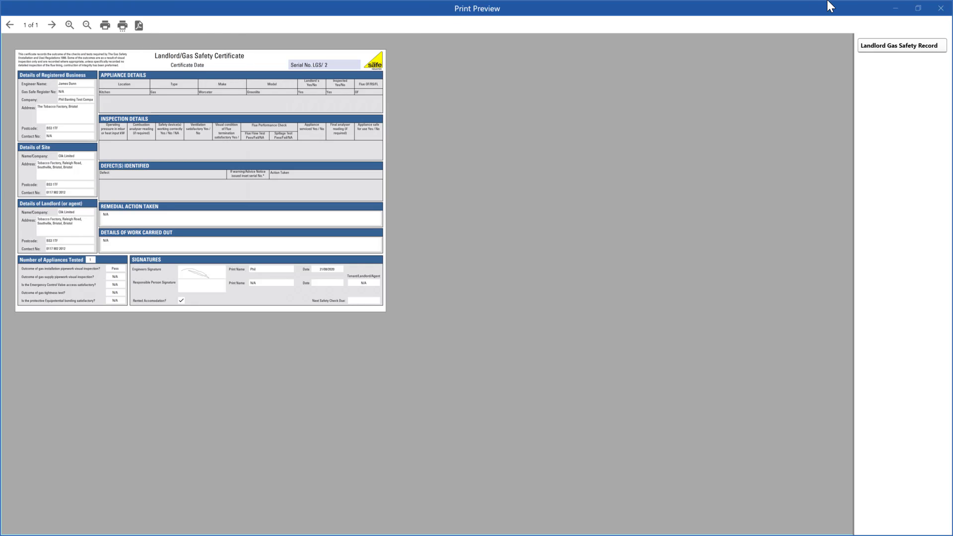
pyautogui.click(942, 8)
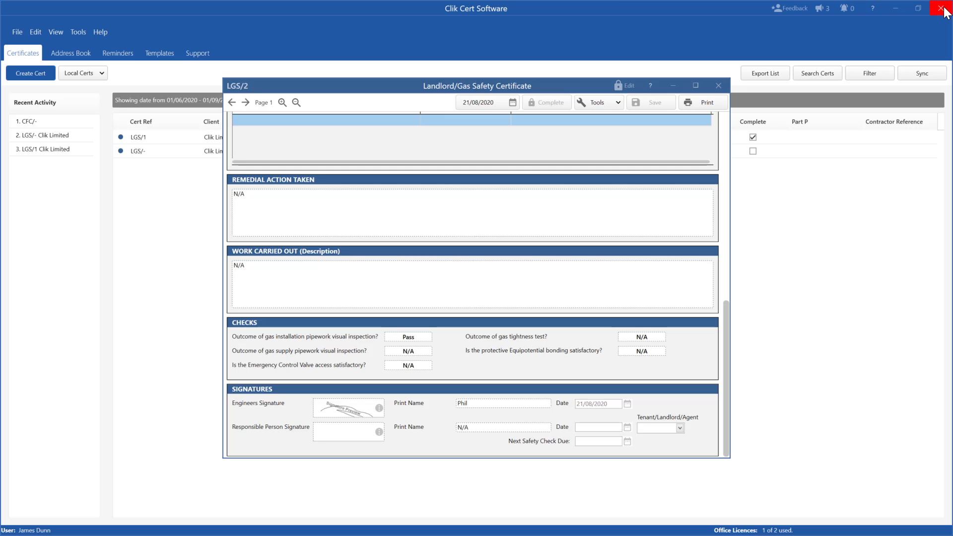
pyautogui.click(717, 86)
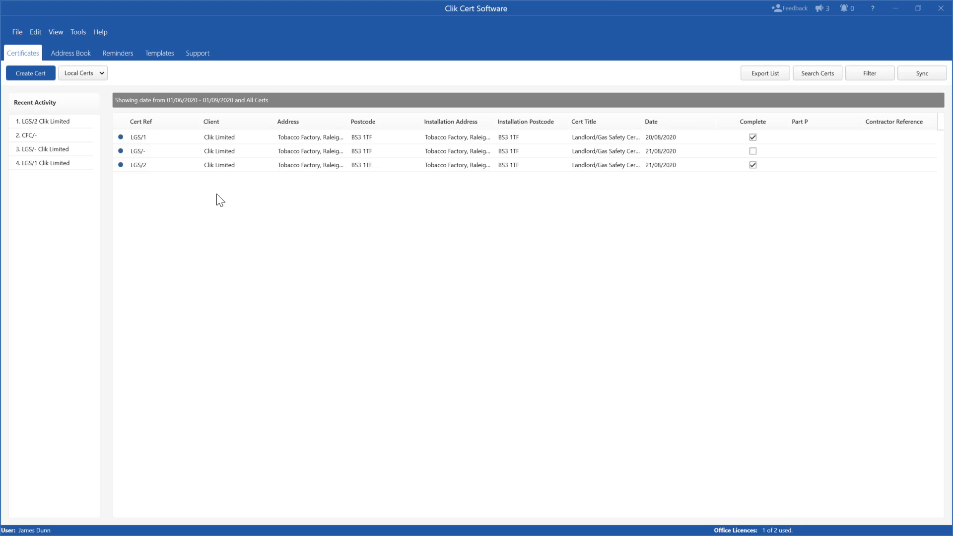
# Step: Send the incomplete LGS/- certificate to the first engineer offered as a recipient
pyautogui.rightClick(213, 151)
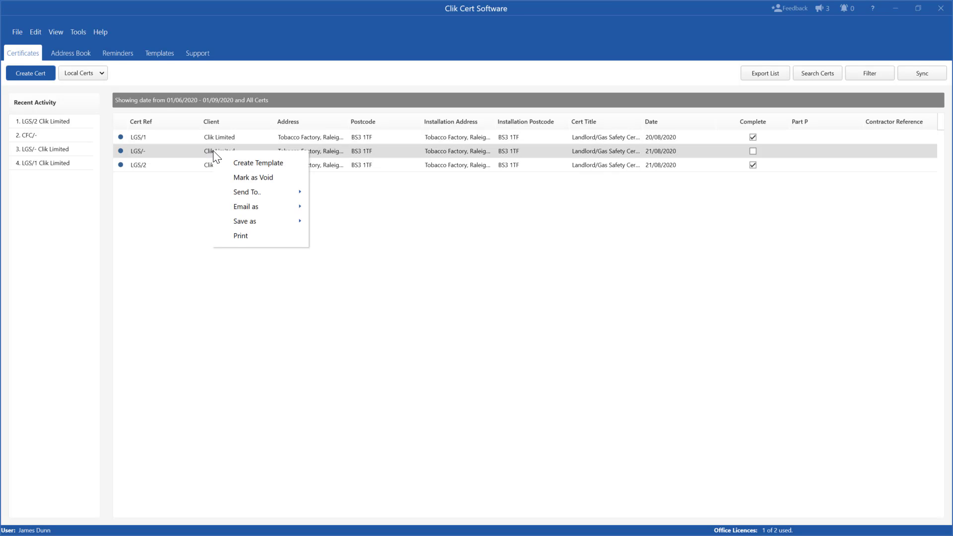
pyautogui.moveTo(243, 188)
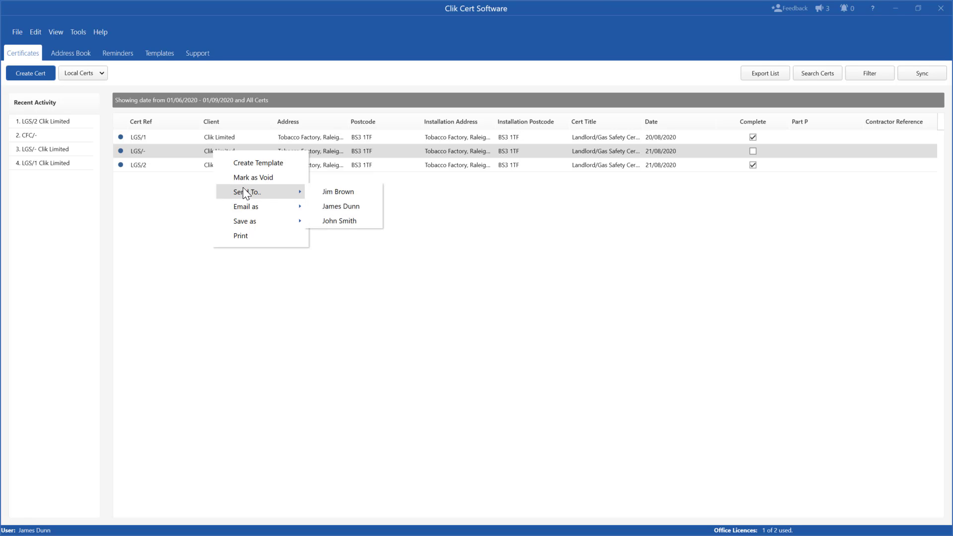
pyautogui.click(329, 190)
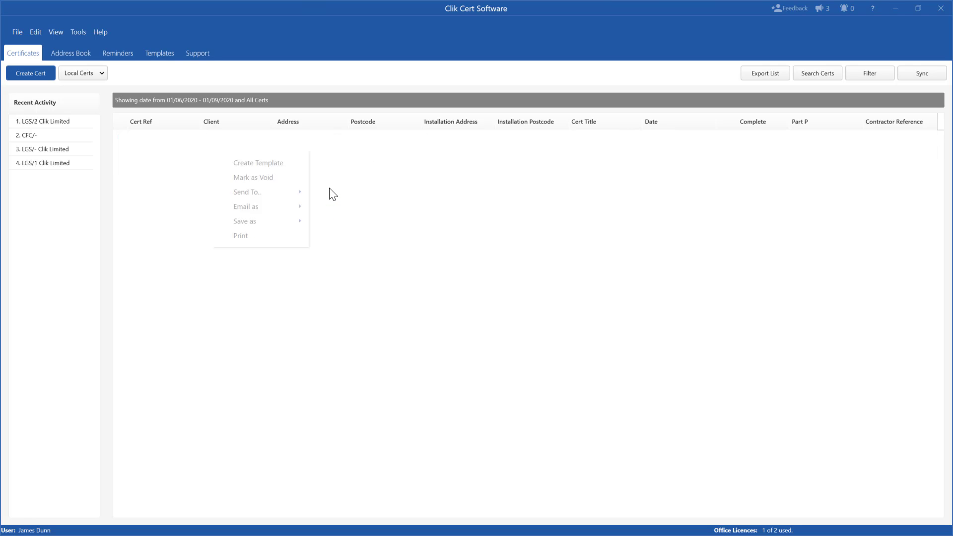
# Step: View the list of sent certificates and the list of received certificates
pyautogui.click(82, 72)
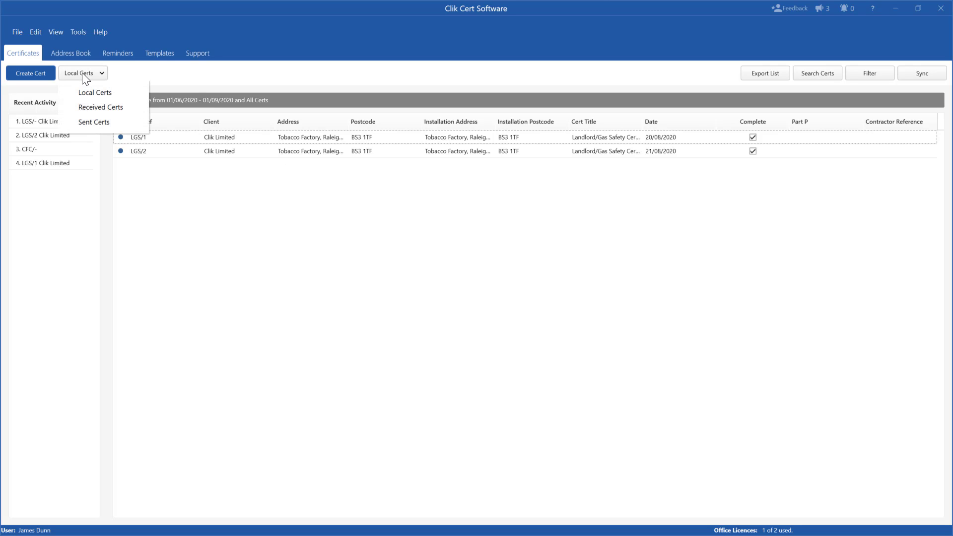
pyautogui.click(88, 130)
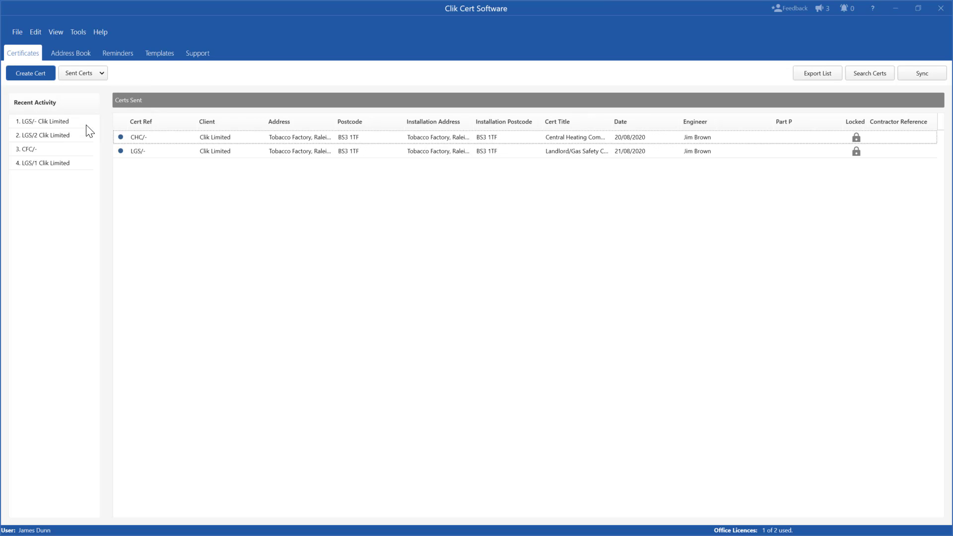
pyautogui.click(88, 72)
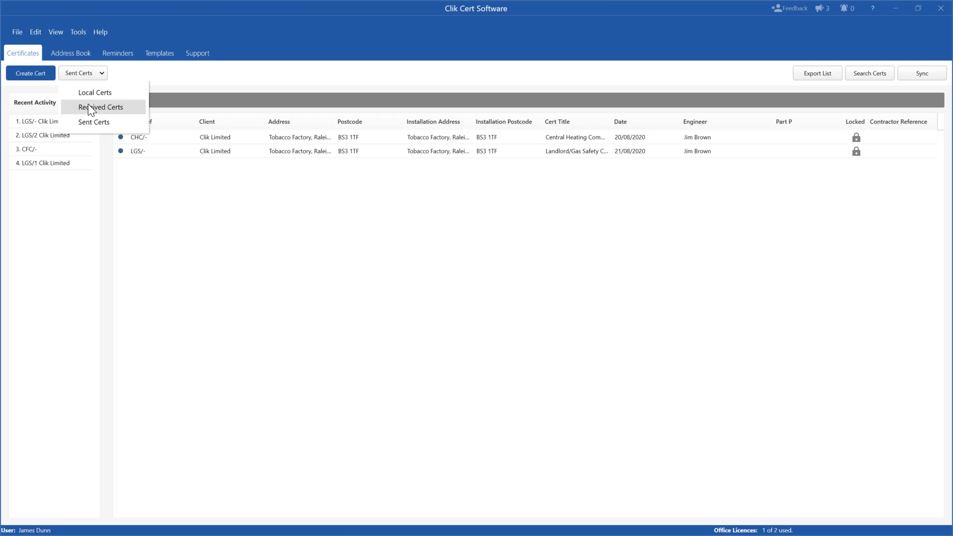
pyautogui.click(89, 107)
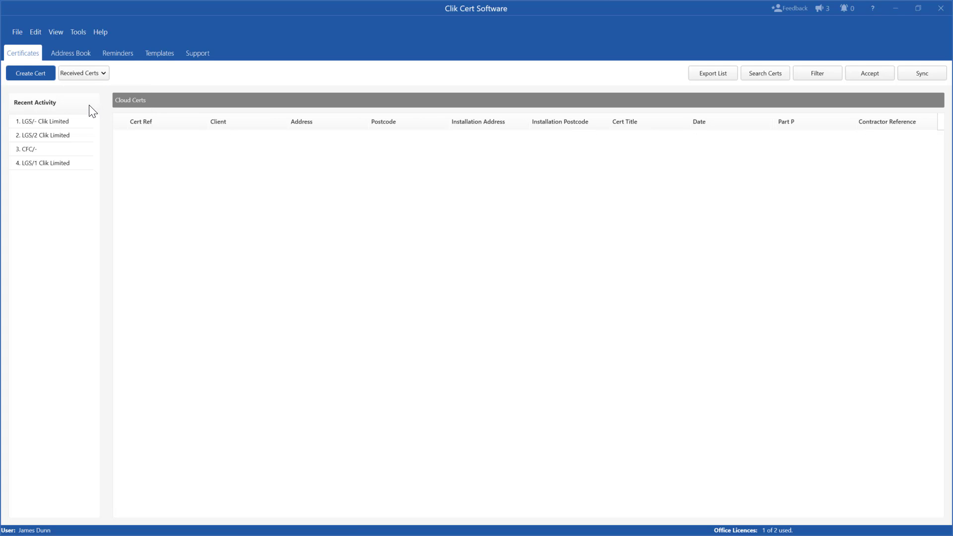
# Step: Return to the local certificates list and sync the certificates
pyautogui.click(90, 75)
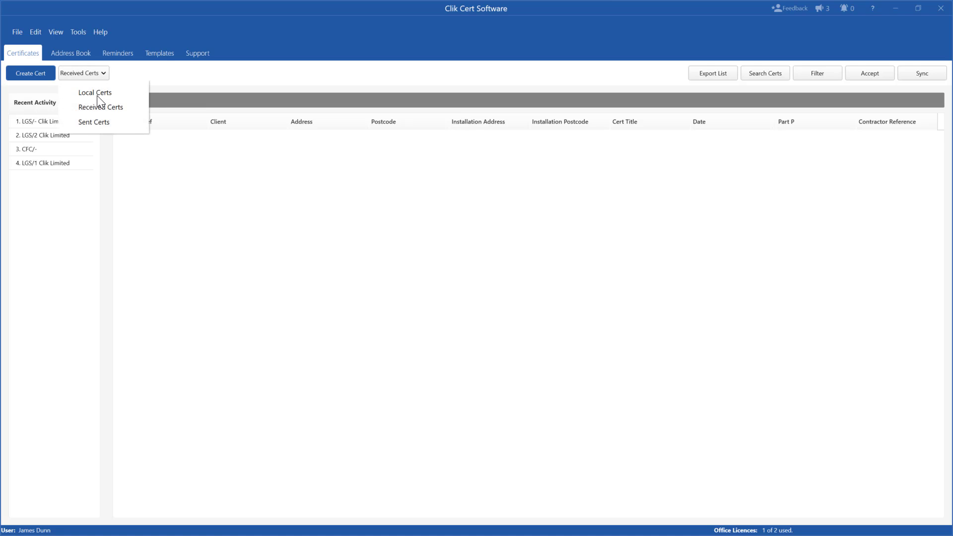
pyautogui.click(96, 94)
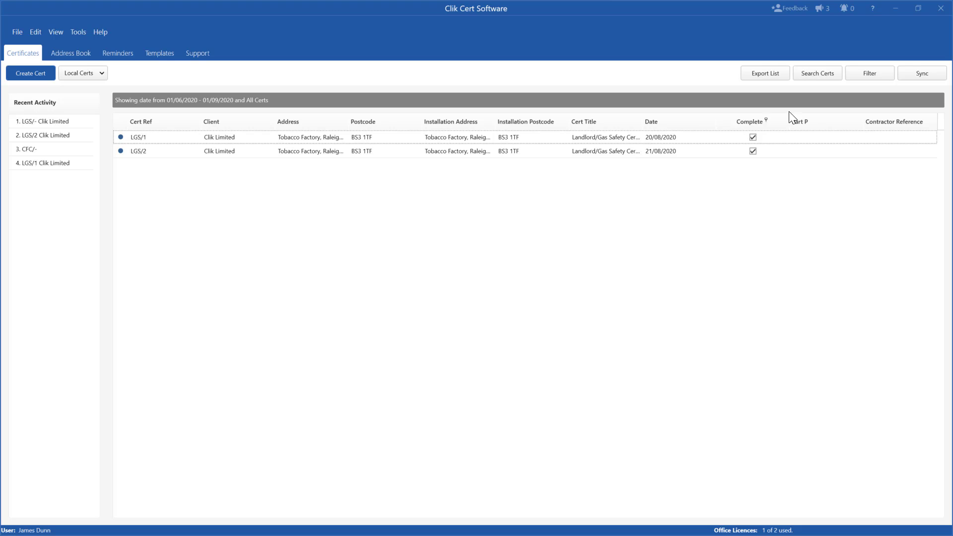
pyautogui.click(916, 76)
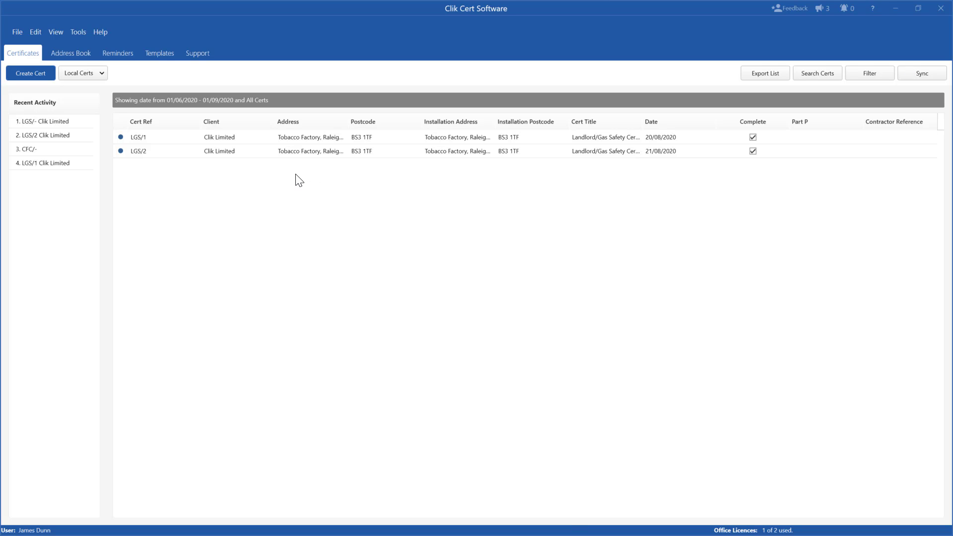
# Step: Open and close certificate LGS/2, and review the email and save options available for it in the list
pyautogui.doubleClick(214, 155)
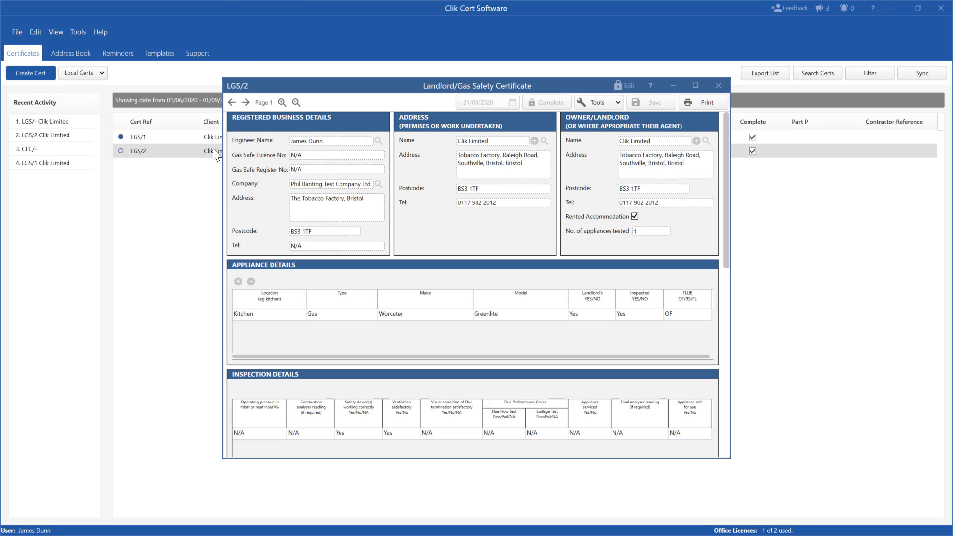
pyautogui.click(719, 86)
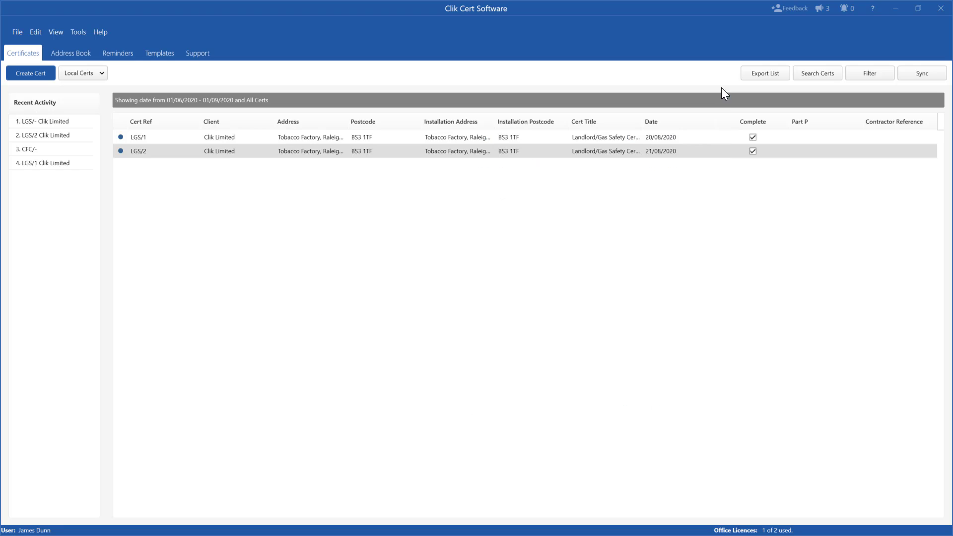
pyautogui.rightClick(355, 150)
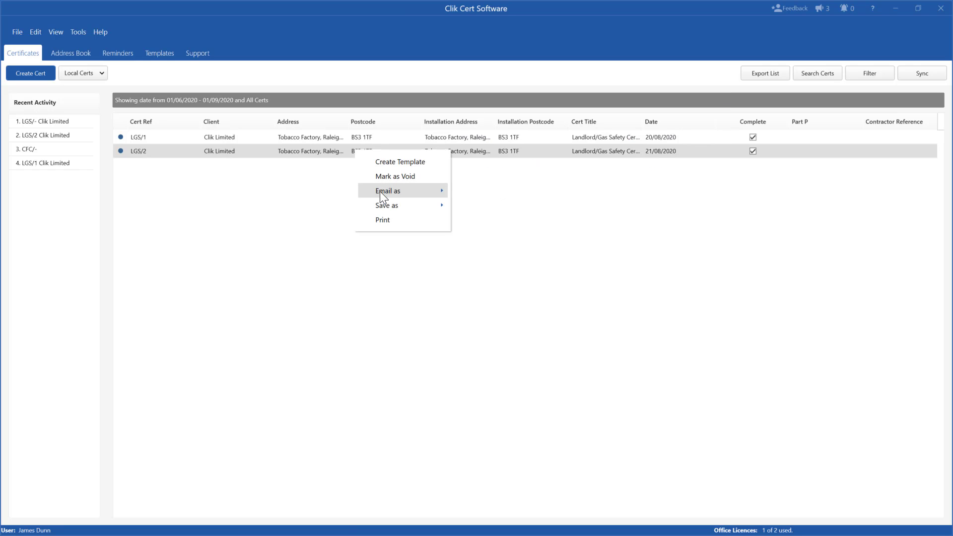
pyautogui.moveTo(381, 194)
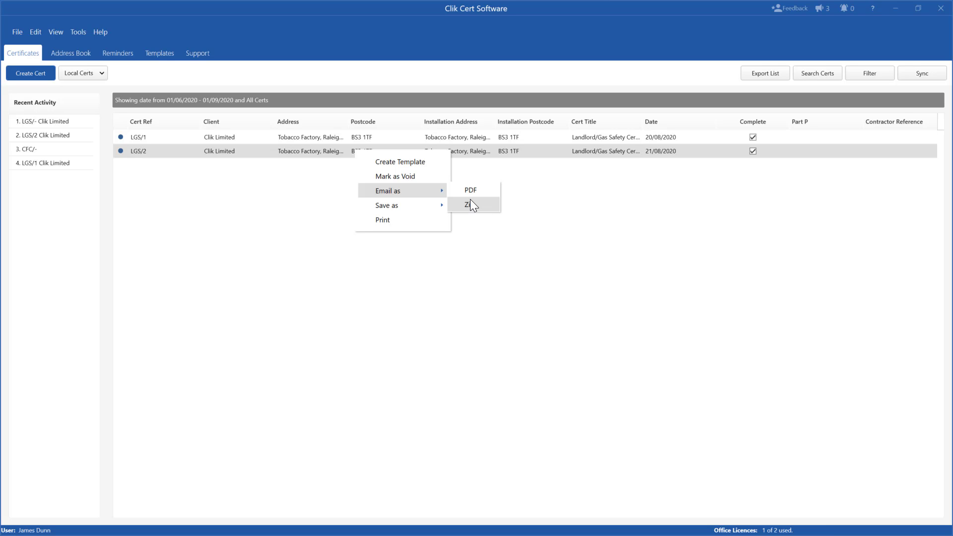
pyautogui.moveTo(440, 207)
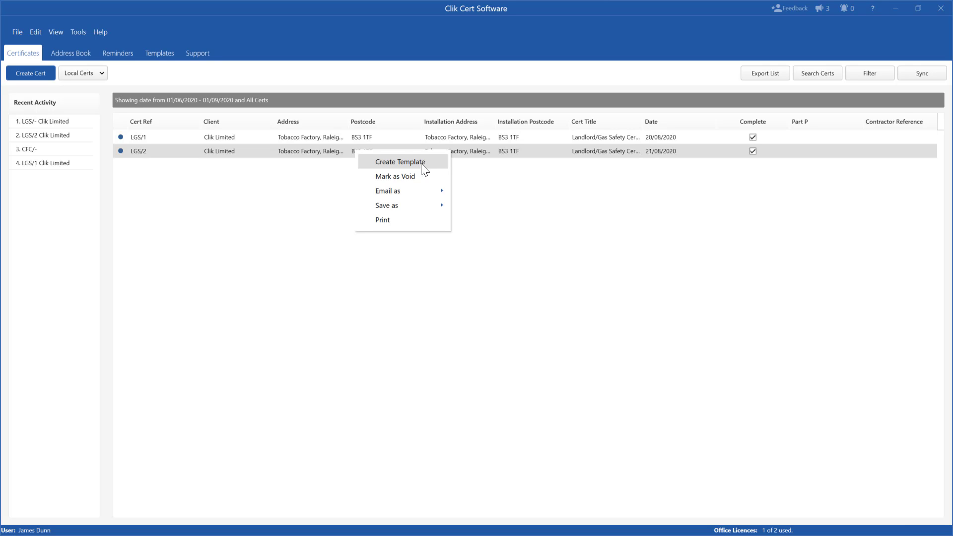
pyautogui.click(513, 221)
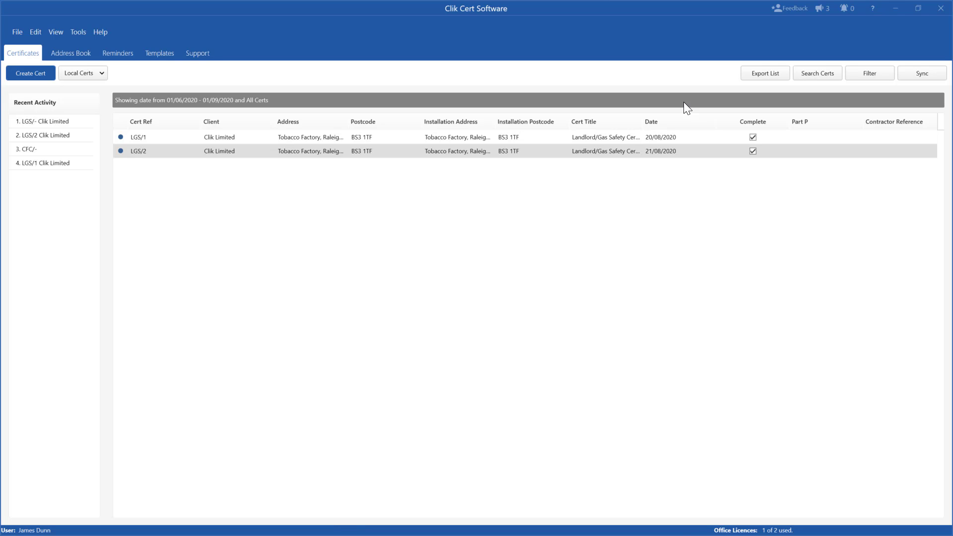
# Step: Review the certificate filter's Show, Type and Show Complete options, and close the filter without applying anything
pyautogui.click(865, 75)
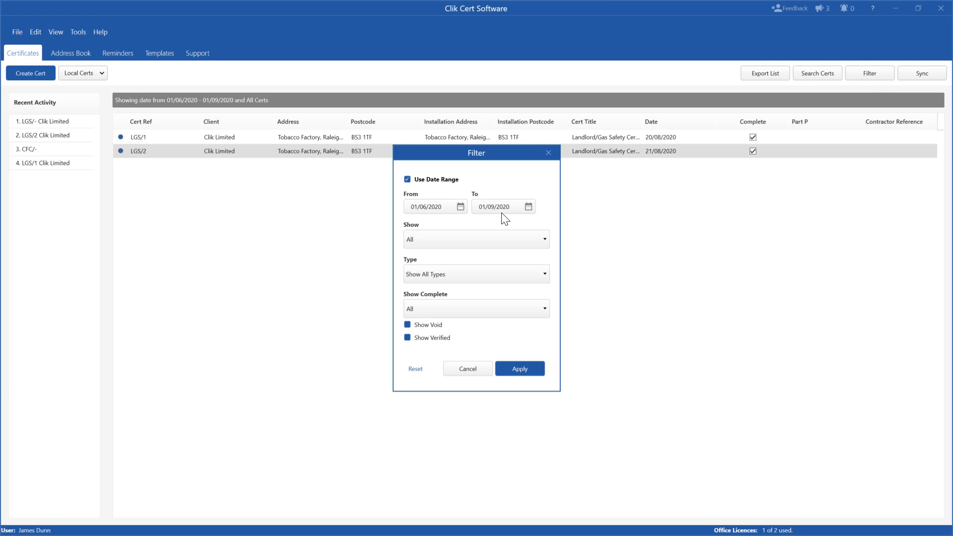
pyautogui.click(503, 241)
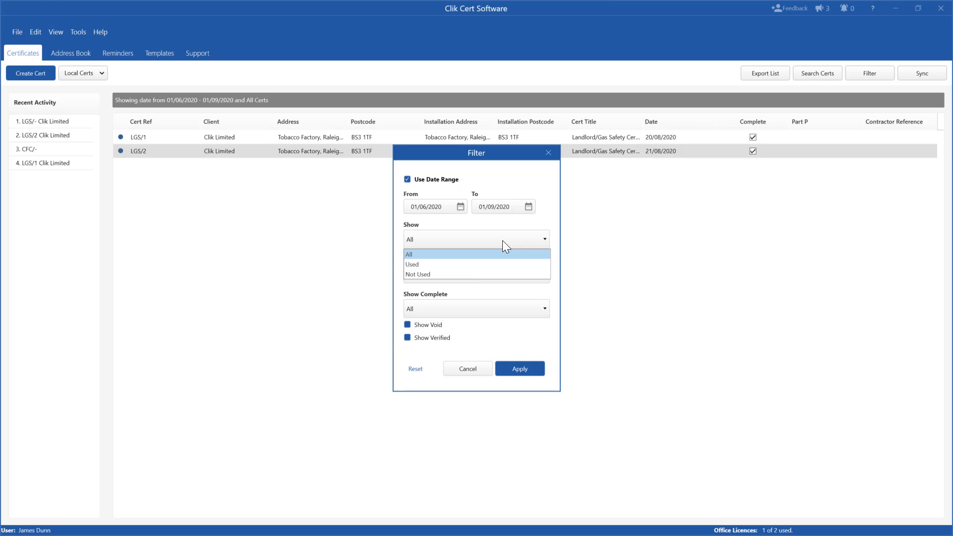
pyautogui.click(502, 240)
pyautogui.click(498, 274)
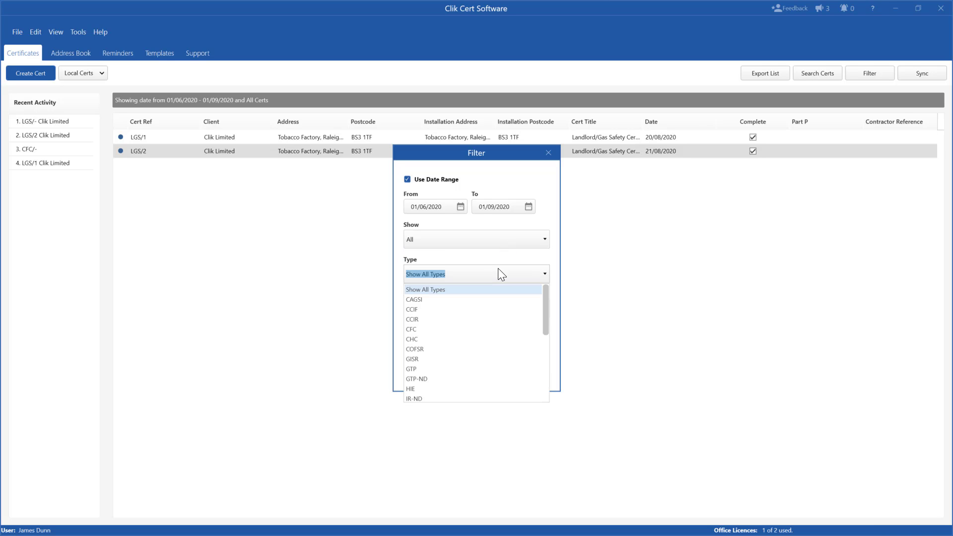
pyautogui.click(498, 269)
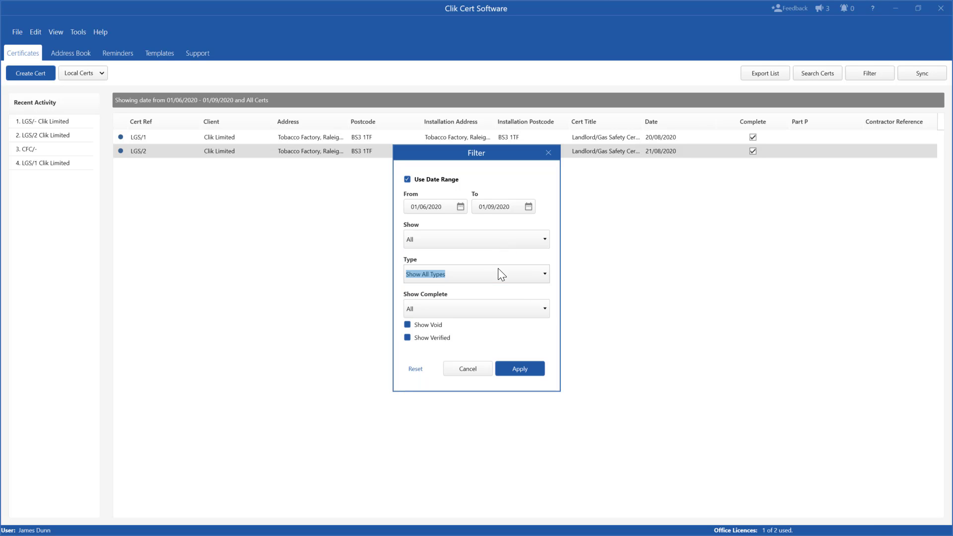
pyautogui.click(497, 311)
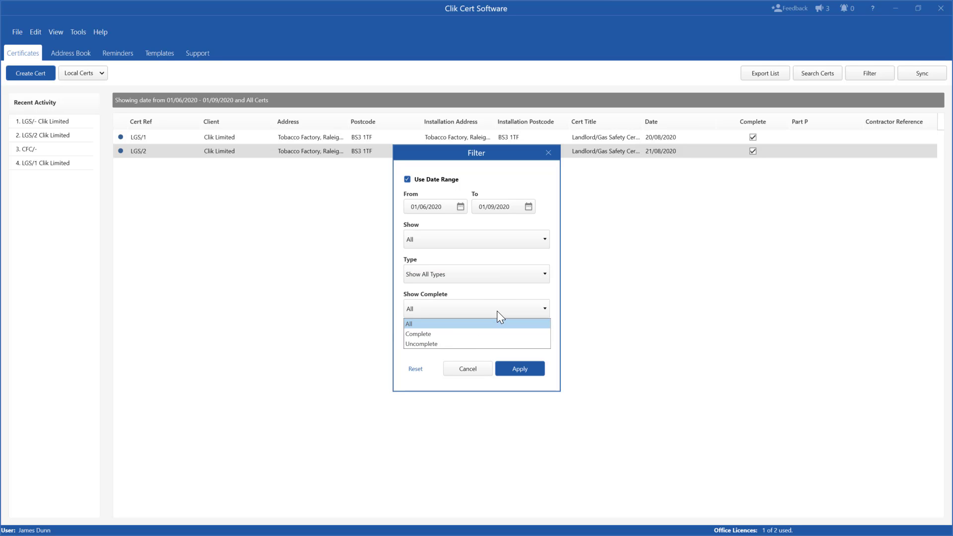
pyautogui.click(496, 311)
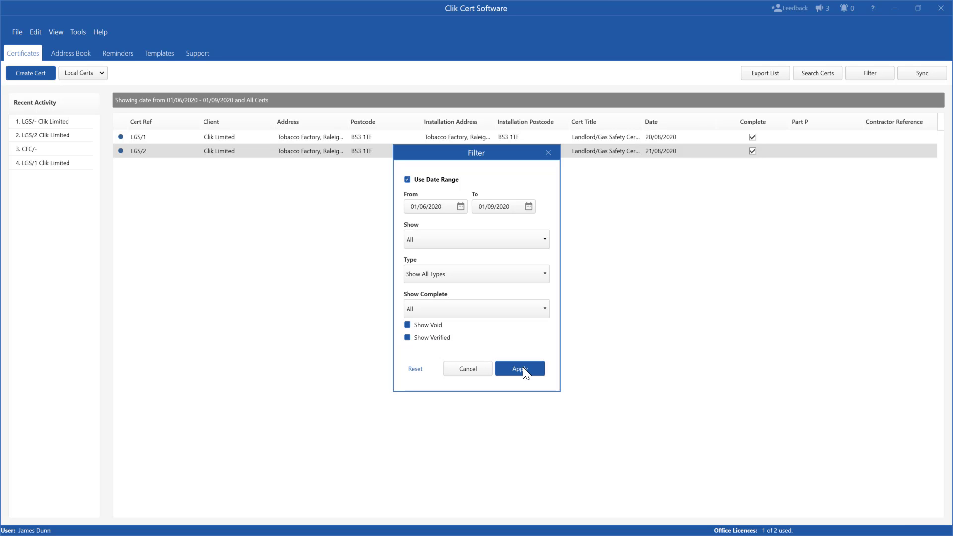
pyautogui.click(548, 153)
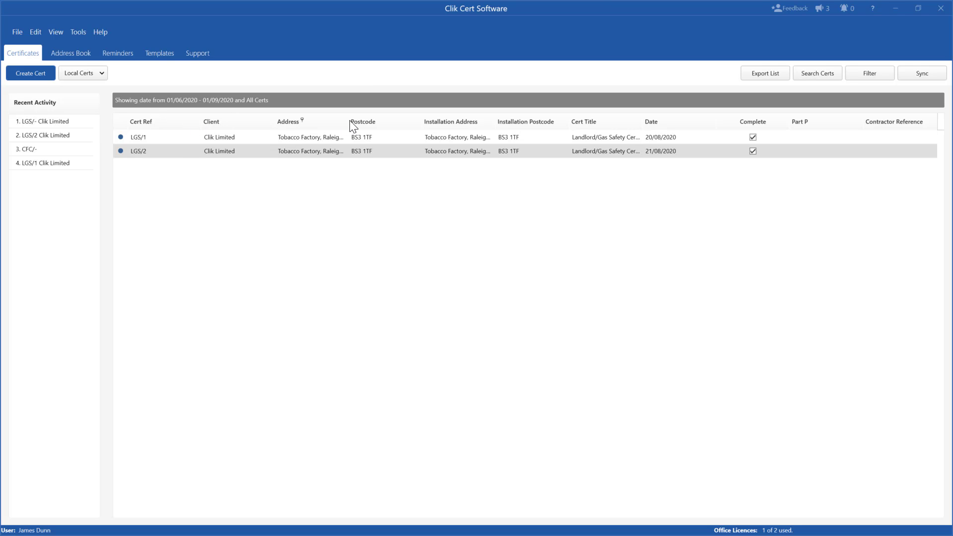
# Step: View the values available for filtering the certificates by client, and dismiss the column filter
pyautogui.click(222, 120)
pyautogui.click(223, 119)
pyautogui.click(223, 120)
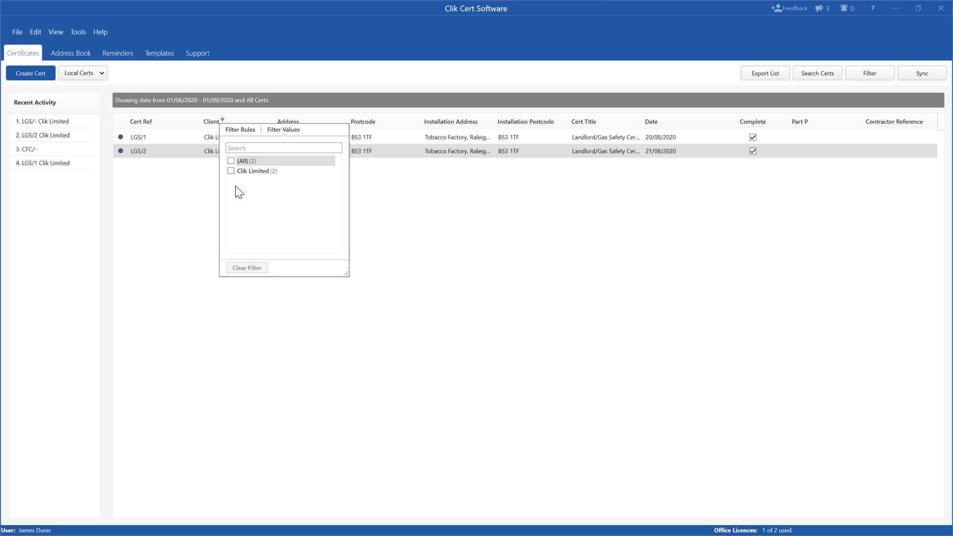
pyautogui.click(407, 215)
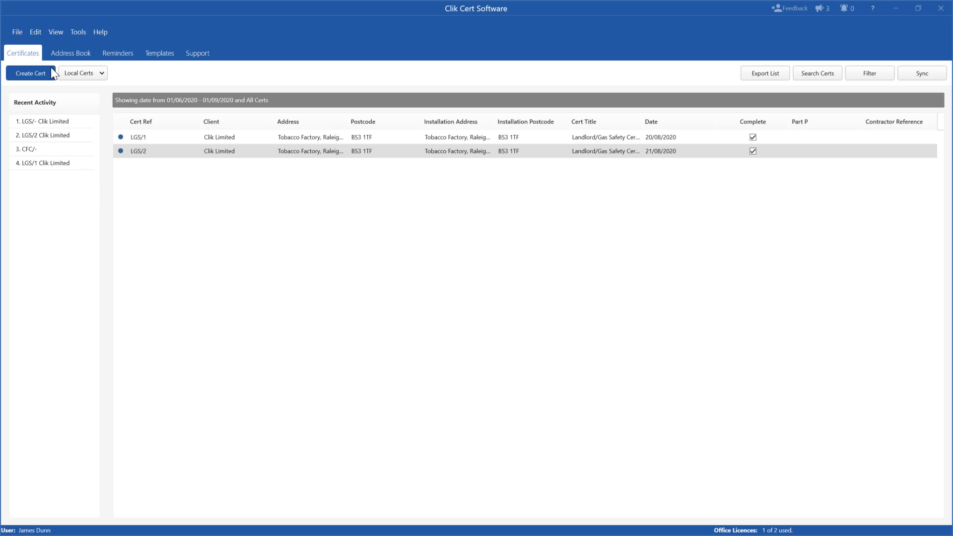
# Step: Examine Clik Limited's site addresses with their equipment, its contacts and its documents in the address book
pyautogui.click(60, 55)
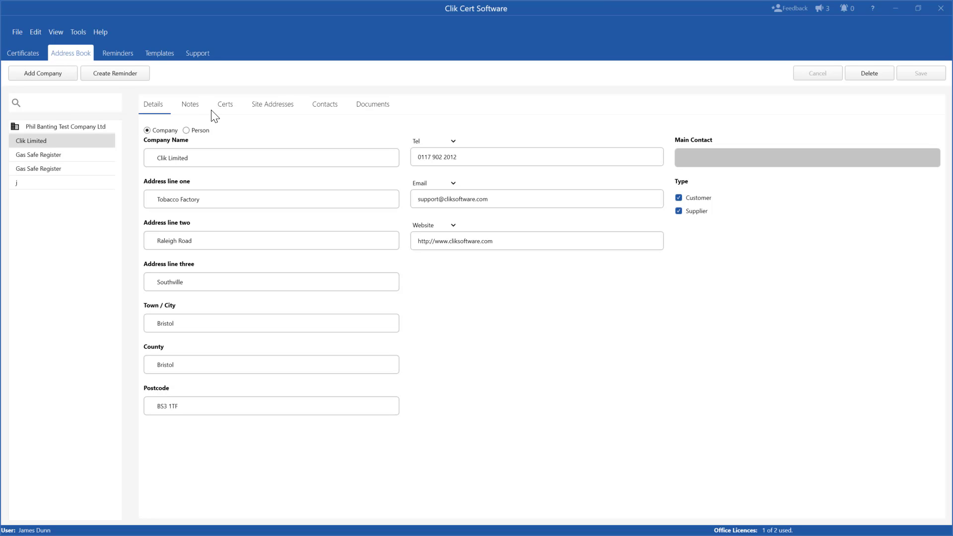
pyautogui.click(267, 106)
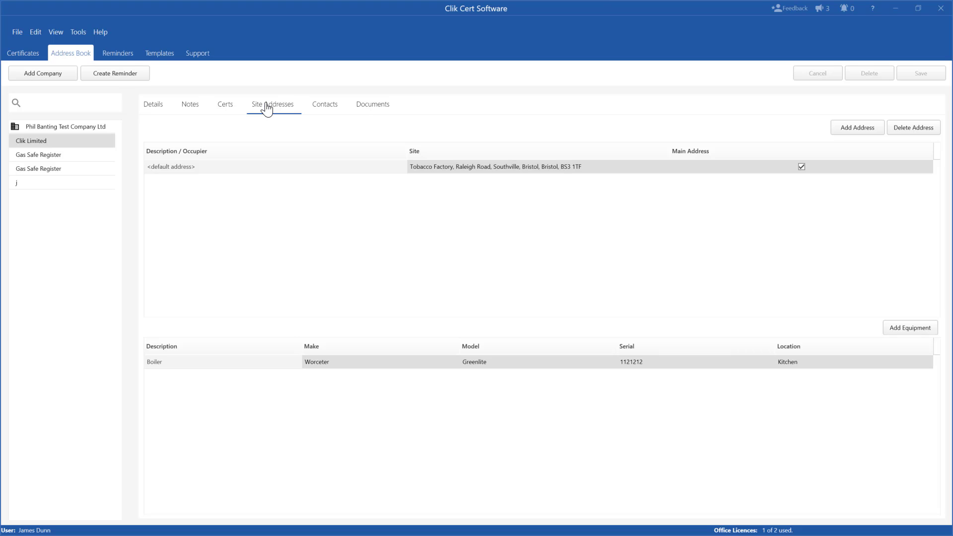
pyautogui.click(434, 163)
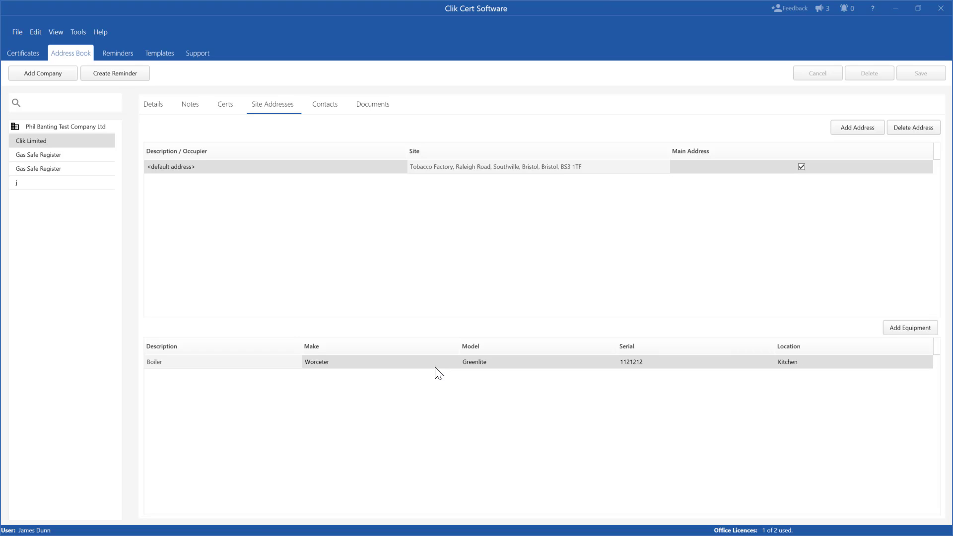
pyautogui.click(324, 115)
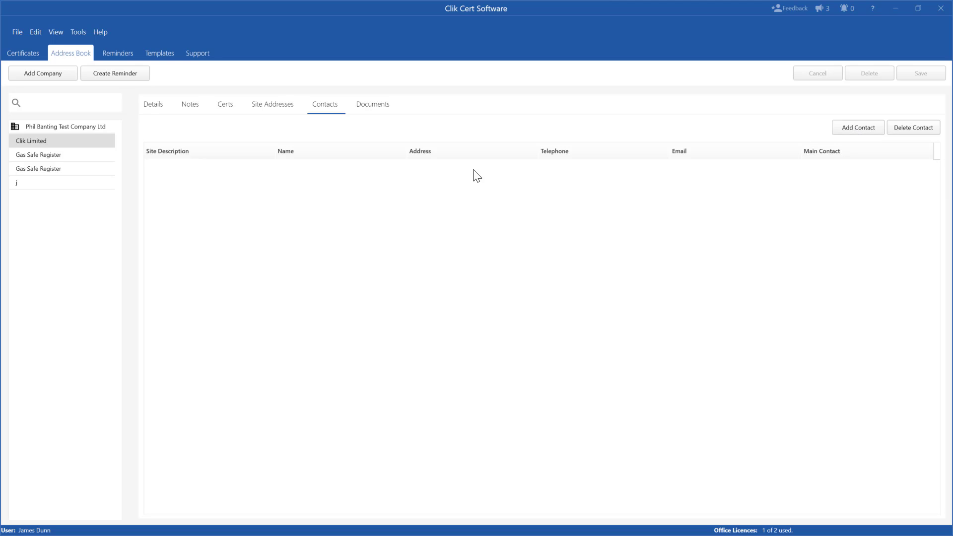
pyautogui.click(386, 115)
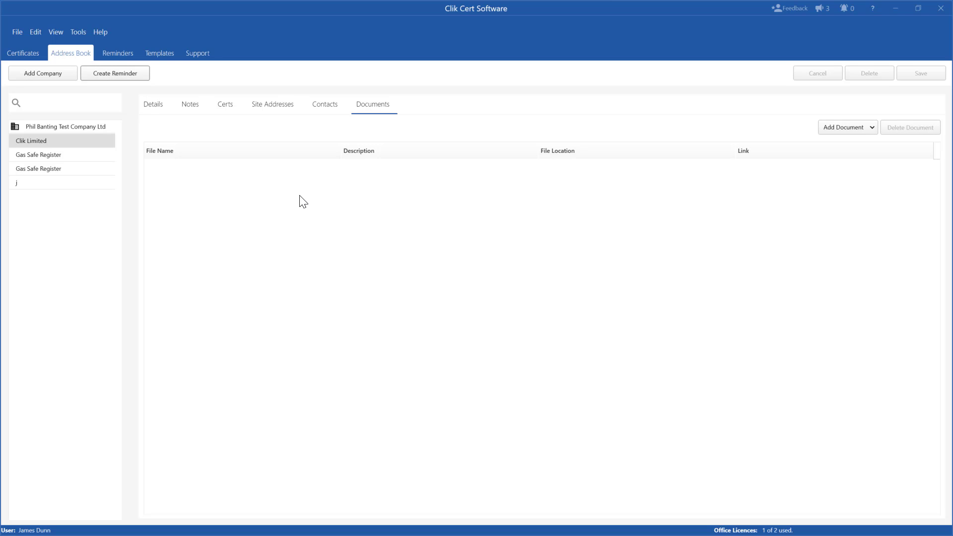
# Step: Create a reminder for Clik Limited with the default details after reviewing its type, user and certificate options, and open the reminders list
pyautogui.click(137, 76)
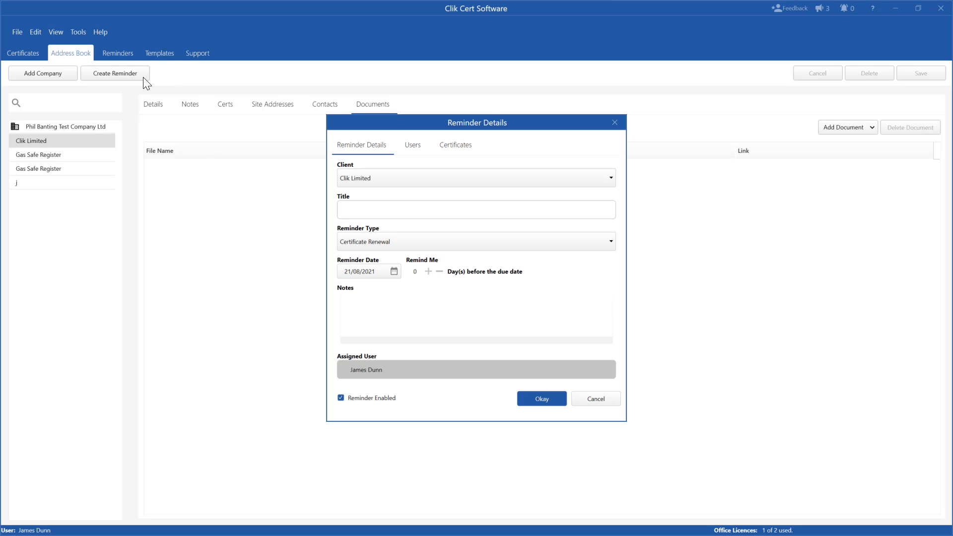
pyautogui.click(436, 235)
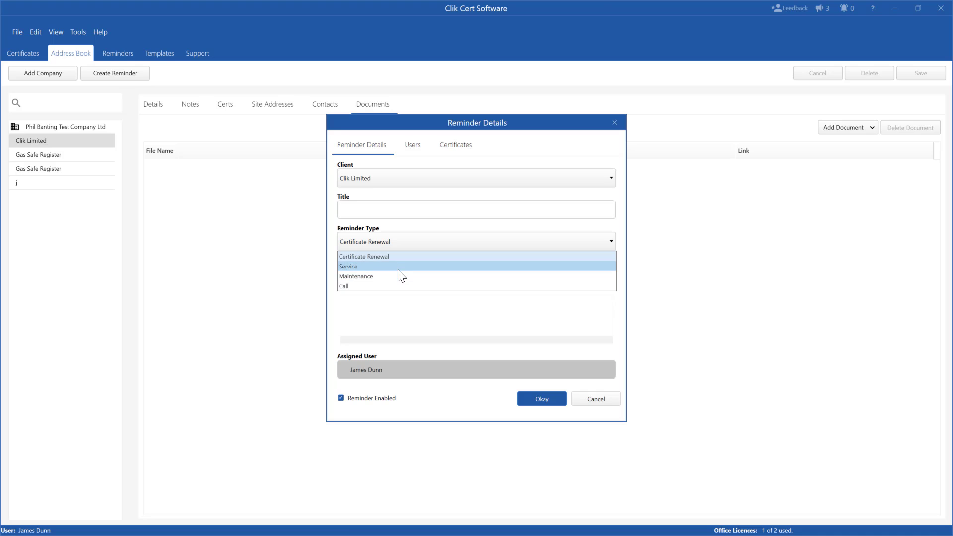
pyautogui.click(439, 326)
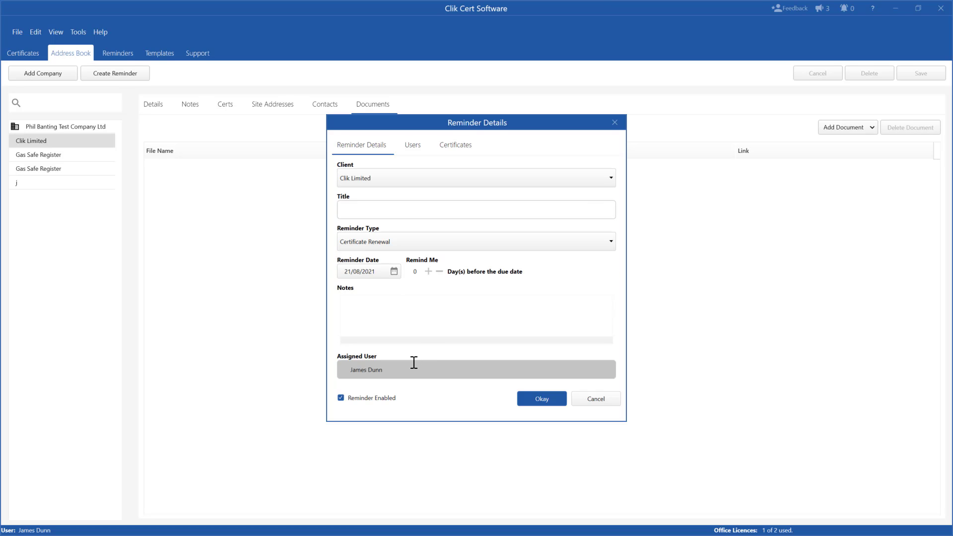
pyautogui.click(412, 148)
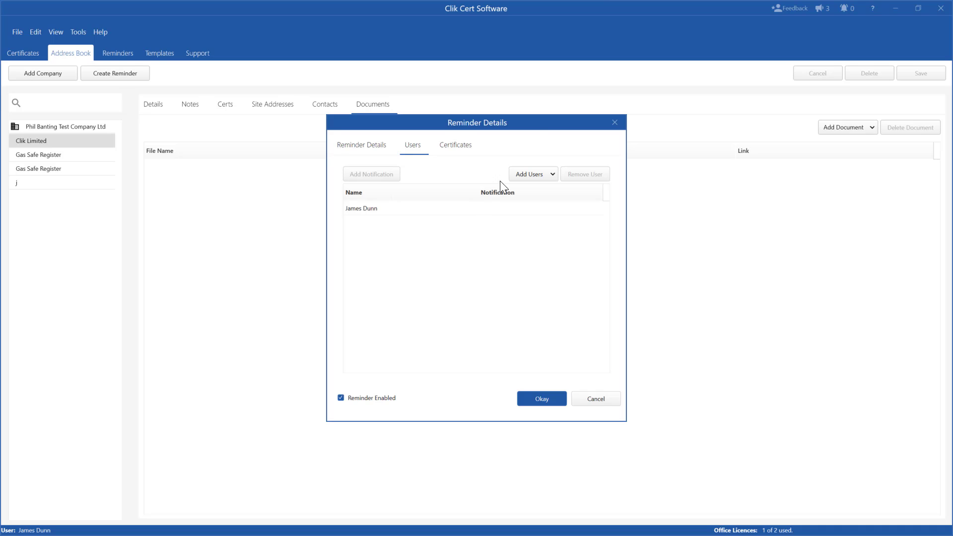
pyautogui.click(537, 172)
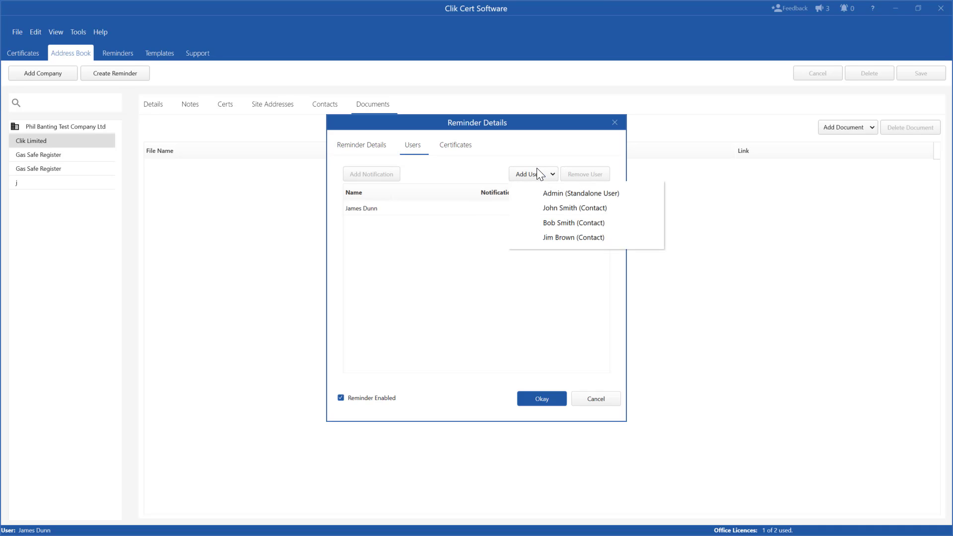
pyautogui.click(454, 151)
pyautogui.click(454, 150)
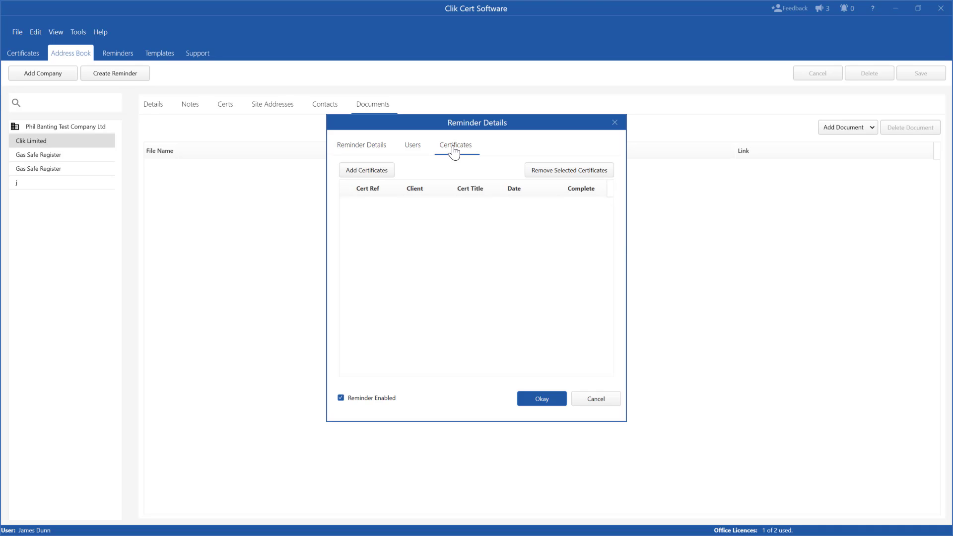
pyautogui.click(365, 170)
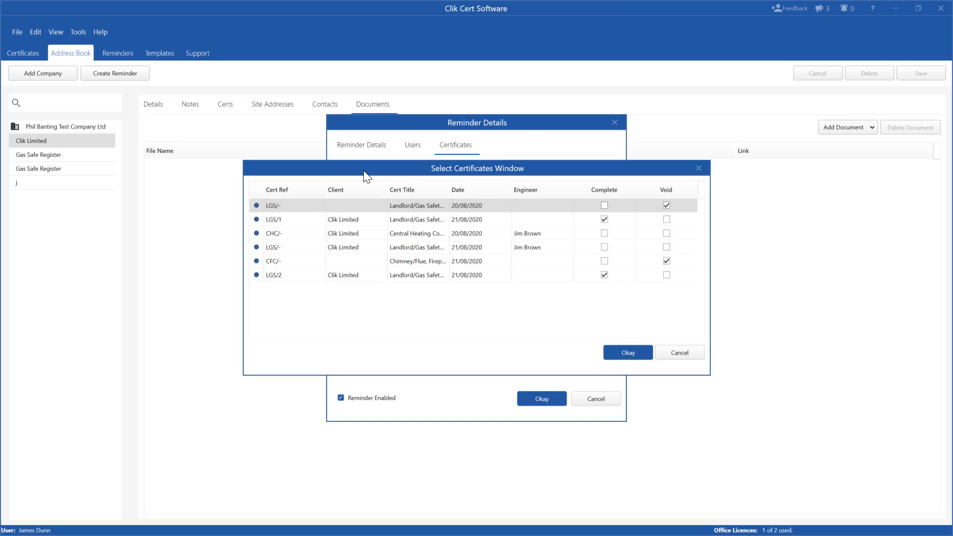
pyautogui.click(679, 352)
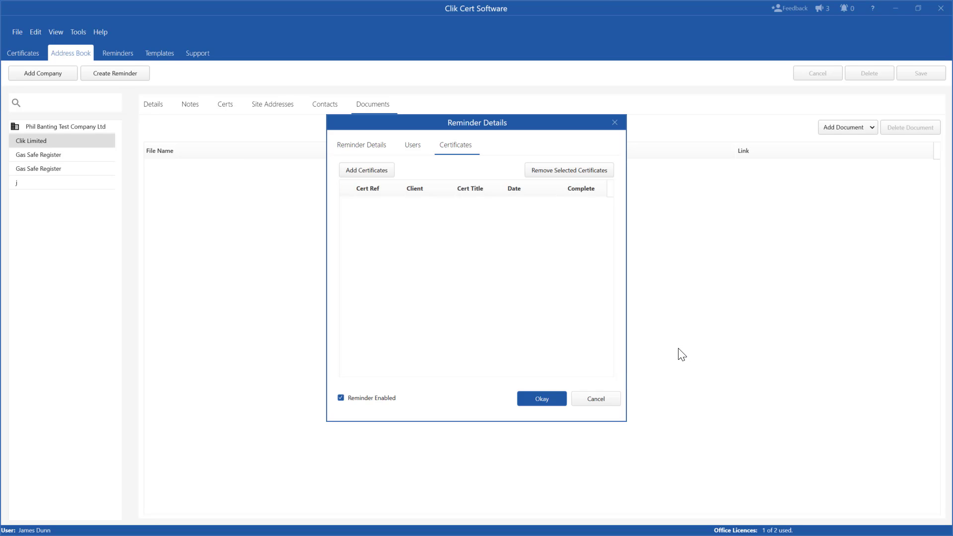
pyautogui.click(542, 402)
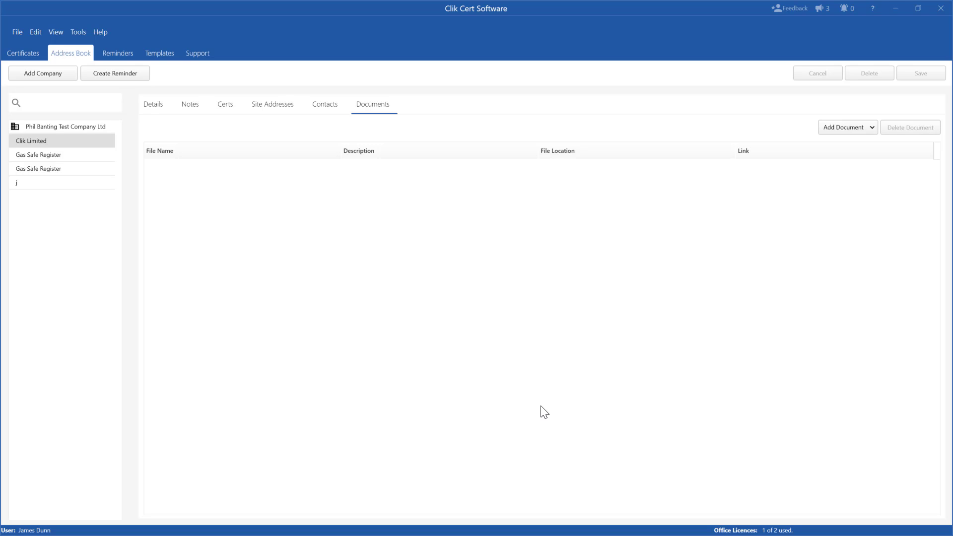
pyautogui.click(119, 58)
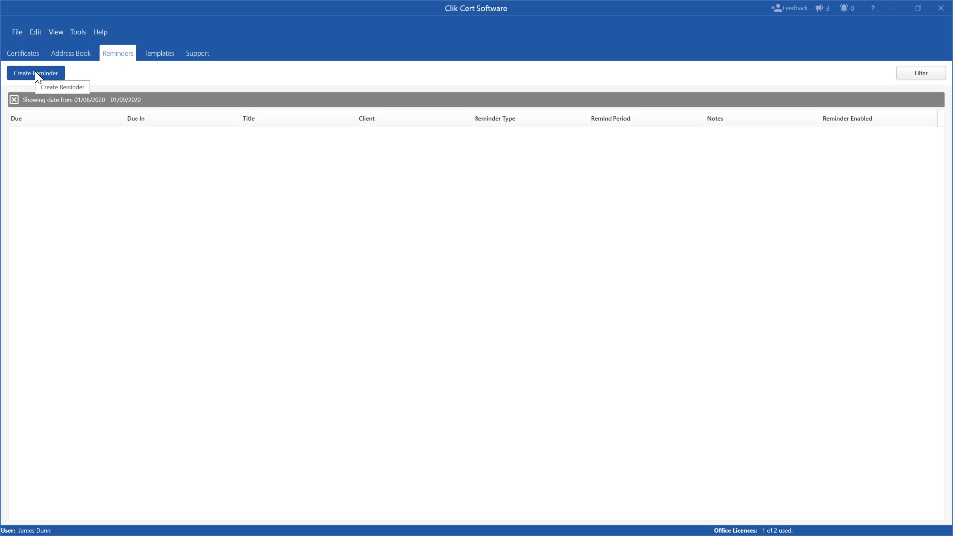
# Step: Create a certificate from the Typical Boiler template and close the new certificate
pyautogui.click(153, 58)
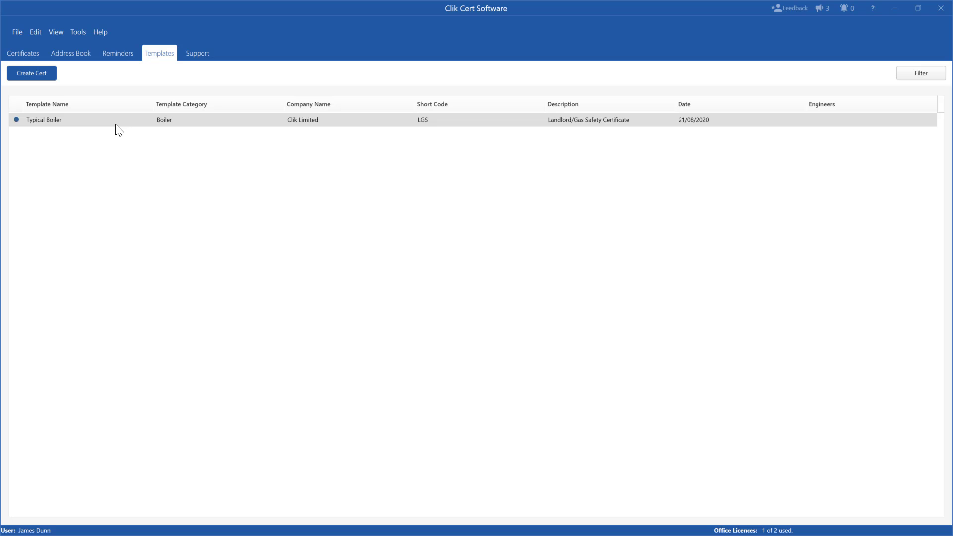
pyautogui.click(28, 74)
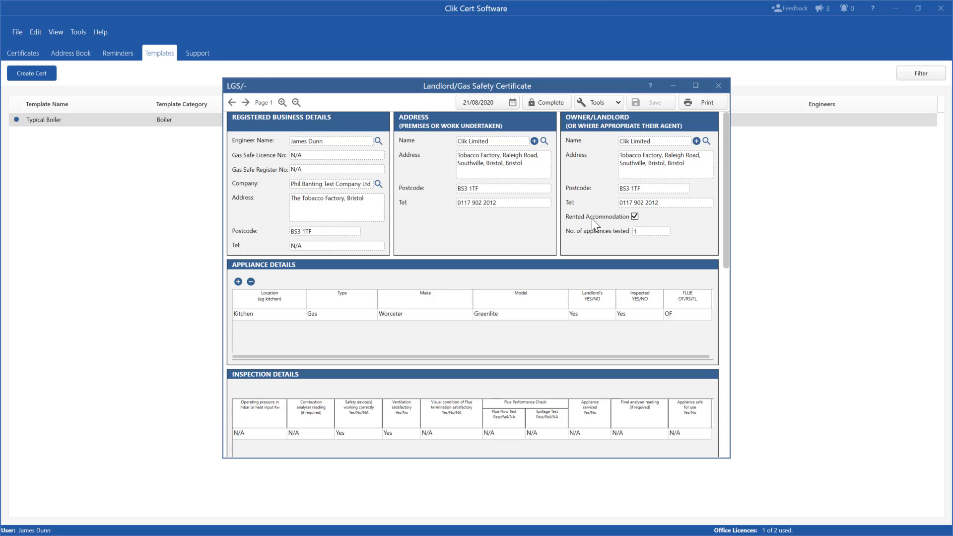
pyautogui.click(713, 83)
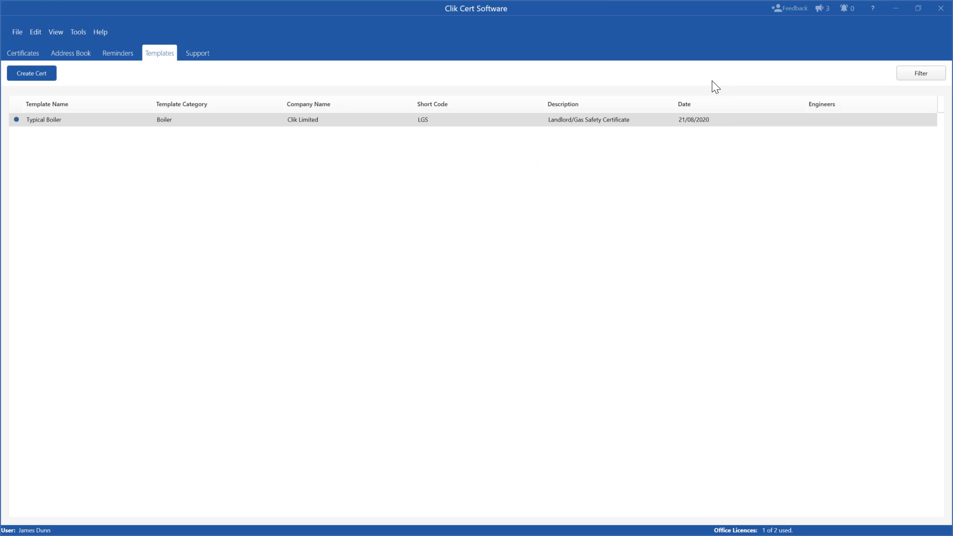
# Step: View the support page and return to the certificates list
pyautogui.click(203, 56)
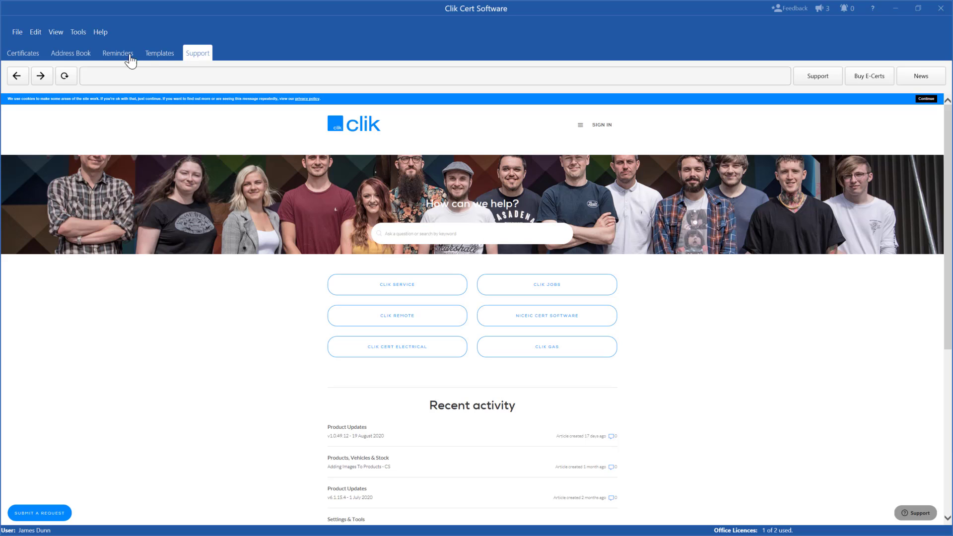
pyautogui.click(18, 57)
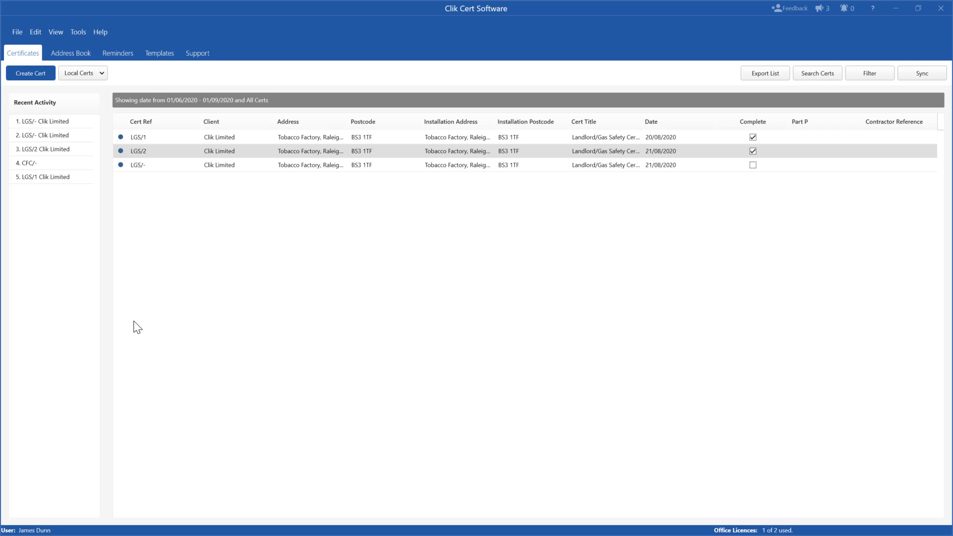